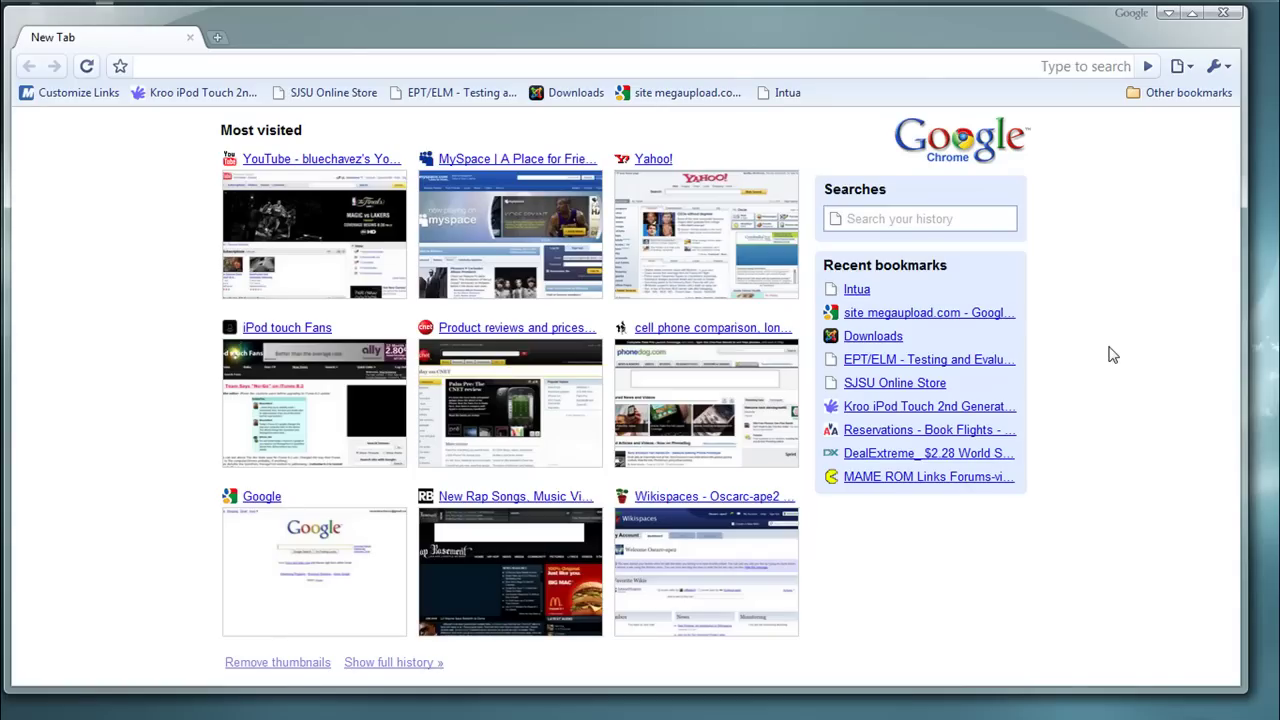
Open the bookmarked Intua site and go to the BeatPack downloads in its shop
click(797, 94)
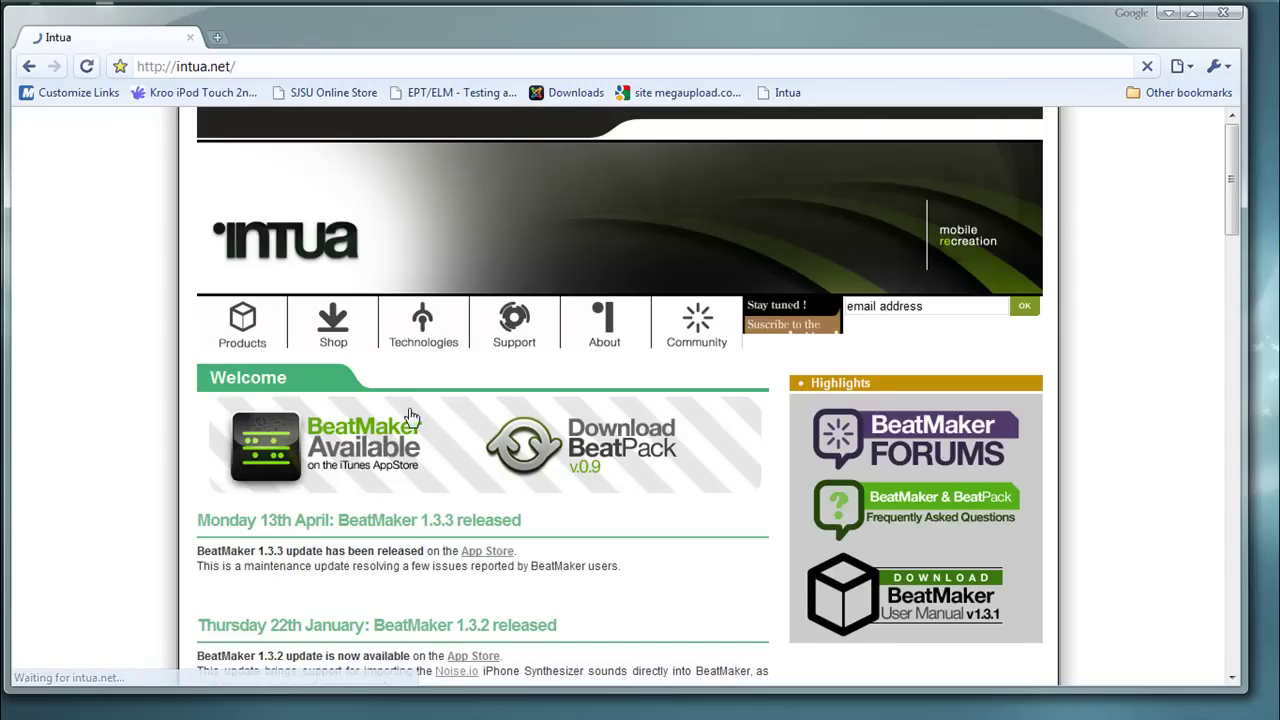
click(336, 347)
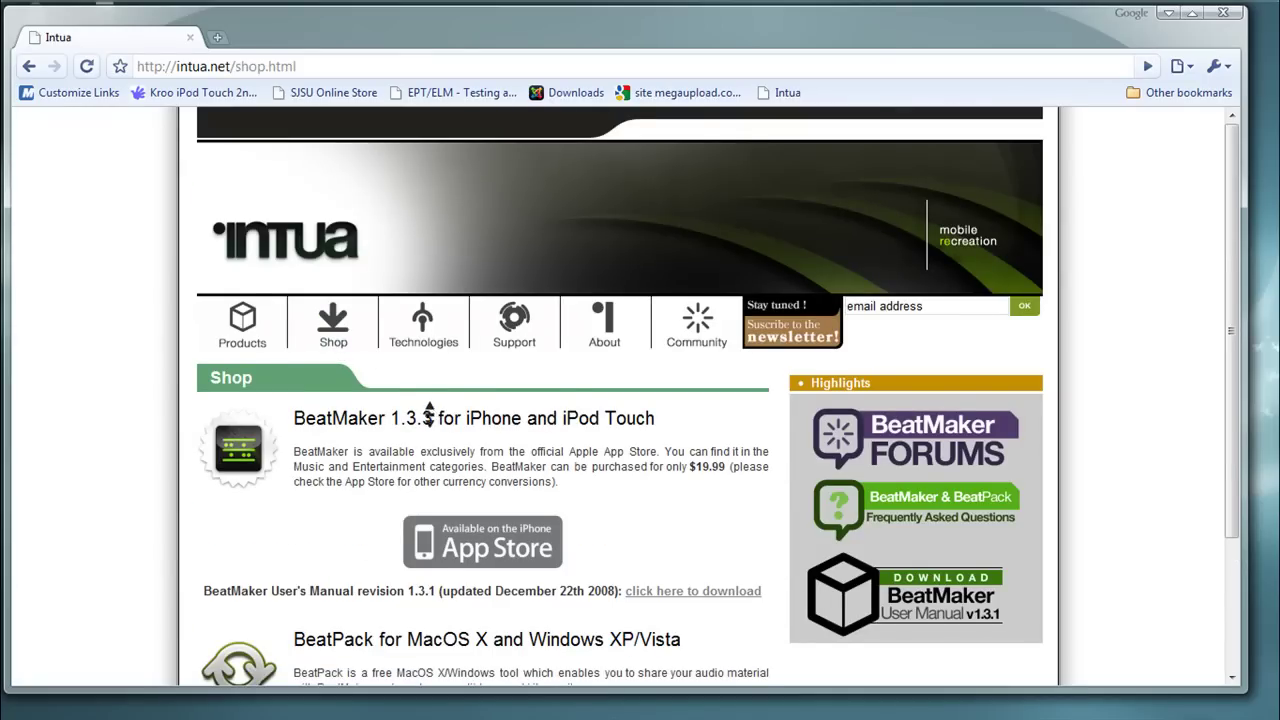
scroll(427, 407, down, 3)
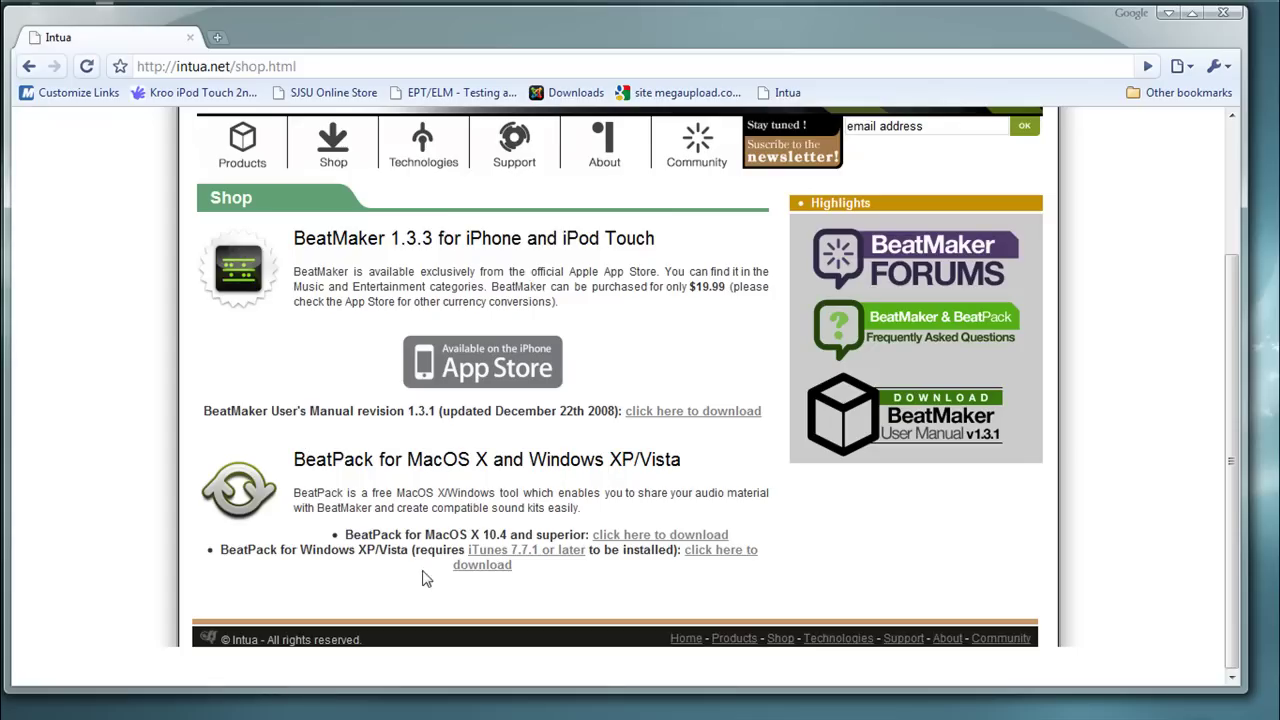
Start downloading BeatPack for Windows XP/Vista, keep BeatPack_0.9_win.exe, and cancel the running download
click(704, 555)
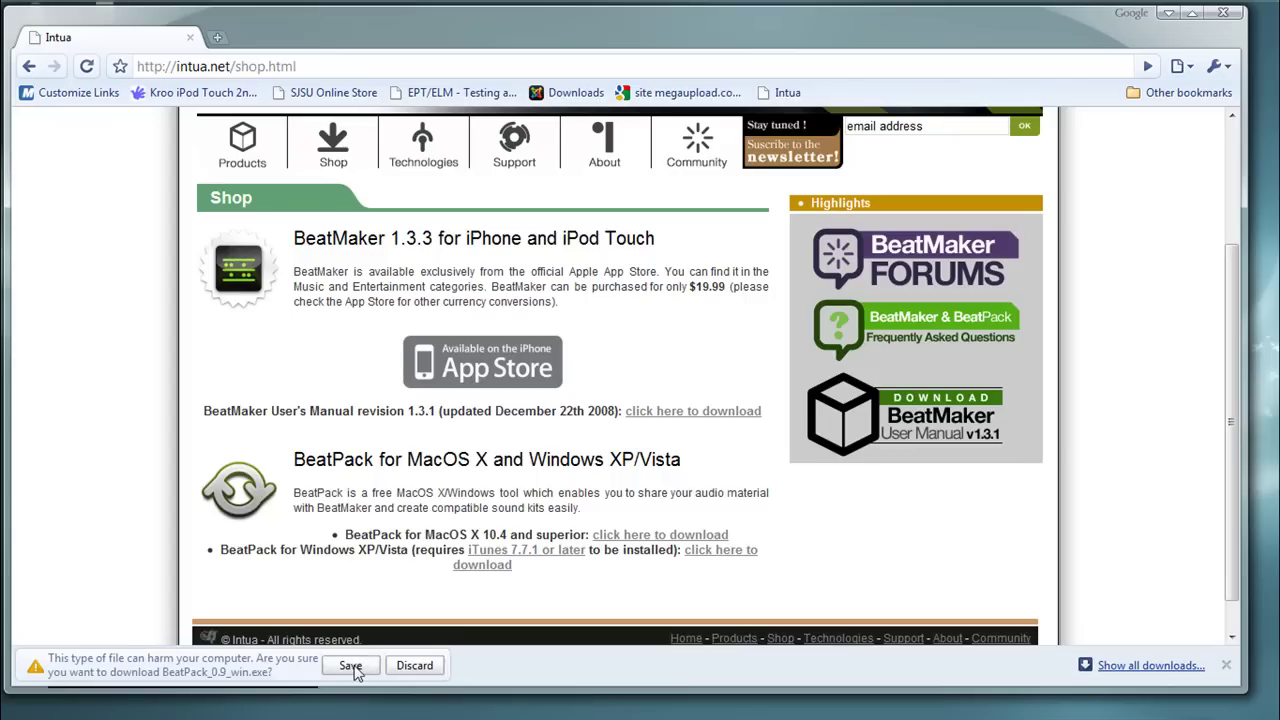
click(351, 667)
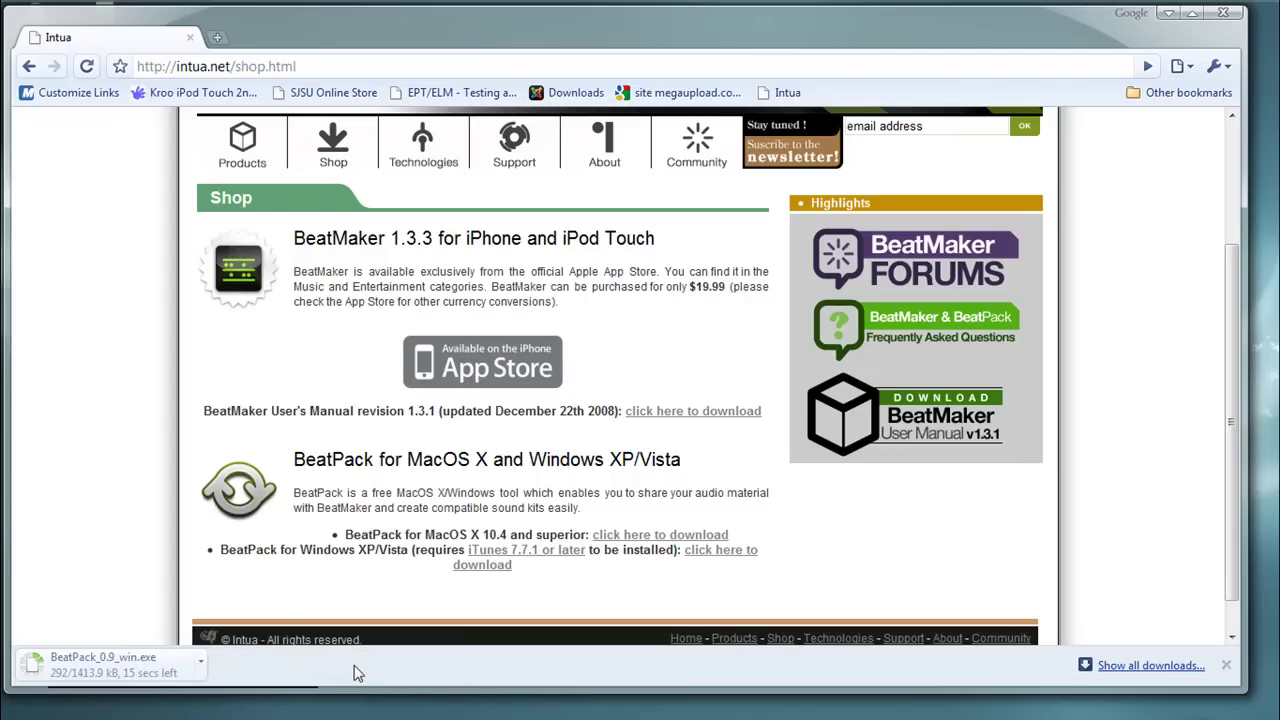
click(203, 670)
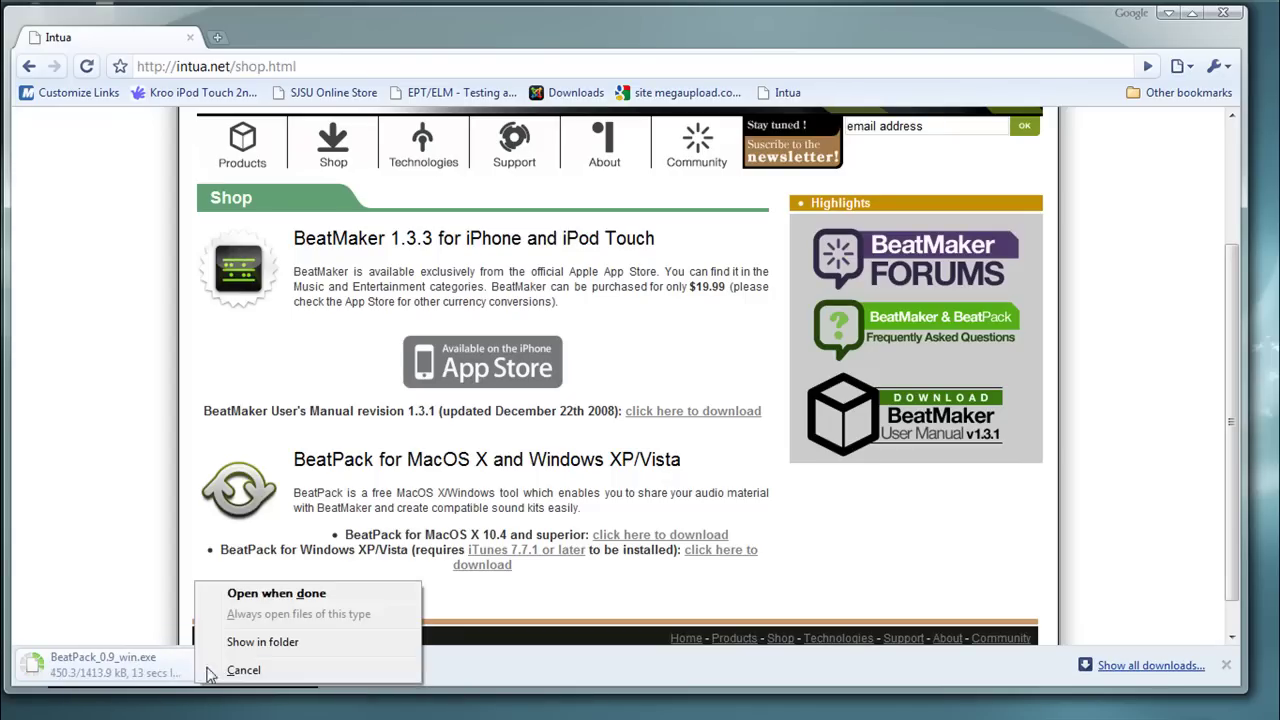
click(238, 670)
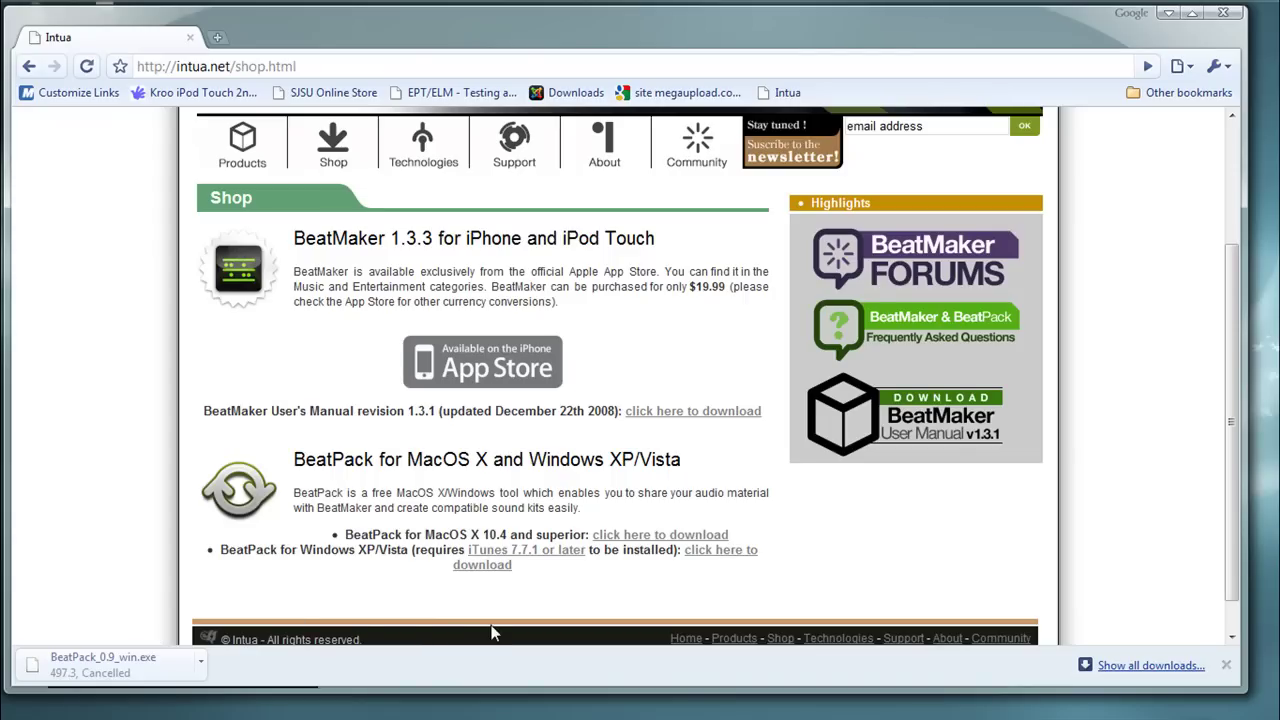
scroll(491, 632, up, 3)
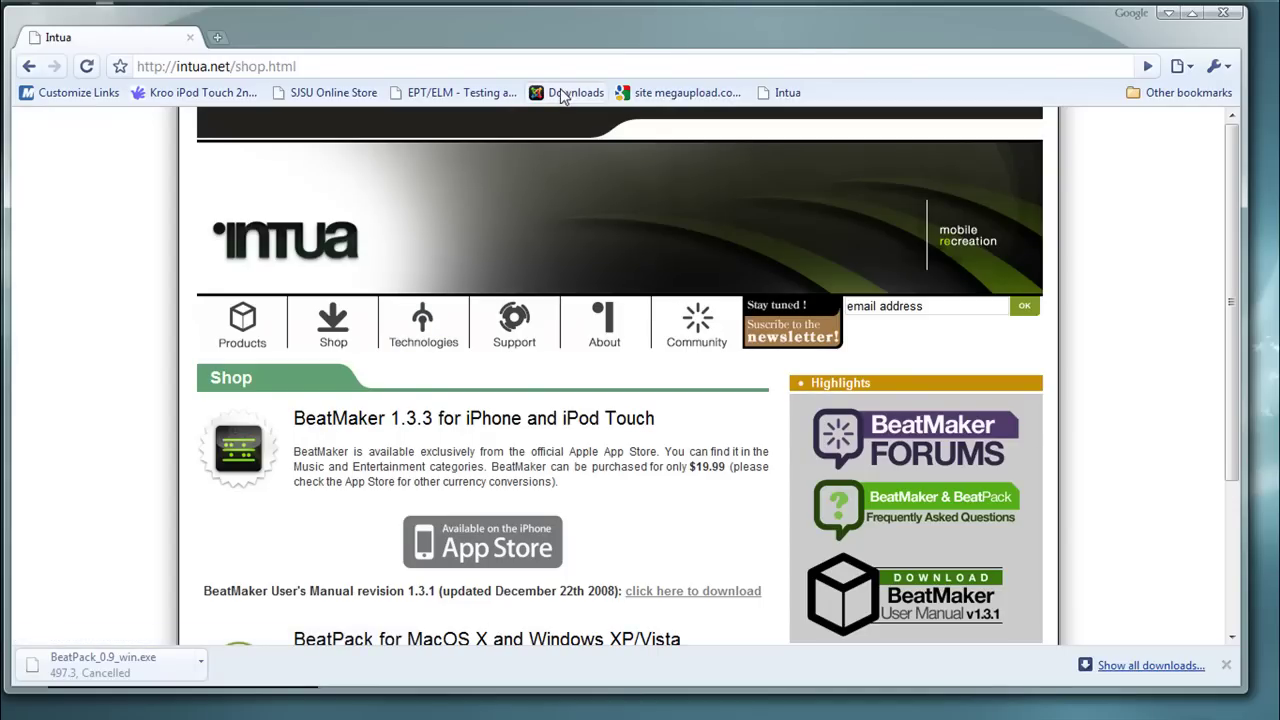
Open the bookmarked Google search for Megaupload and change the query to site:megaupload.com
click(684, 94)
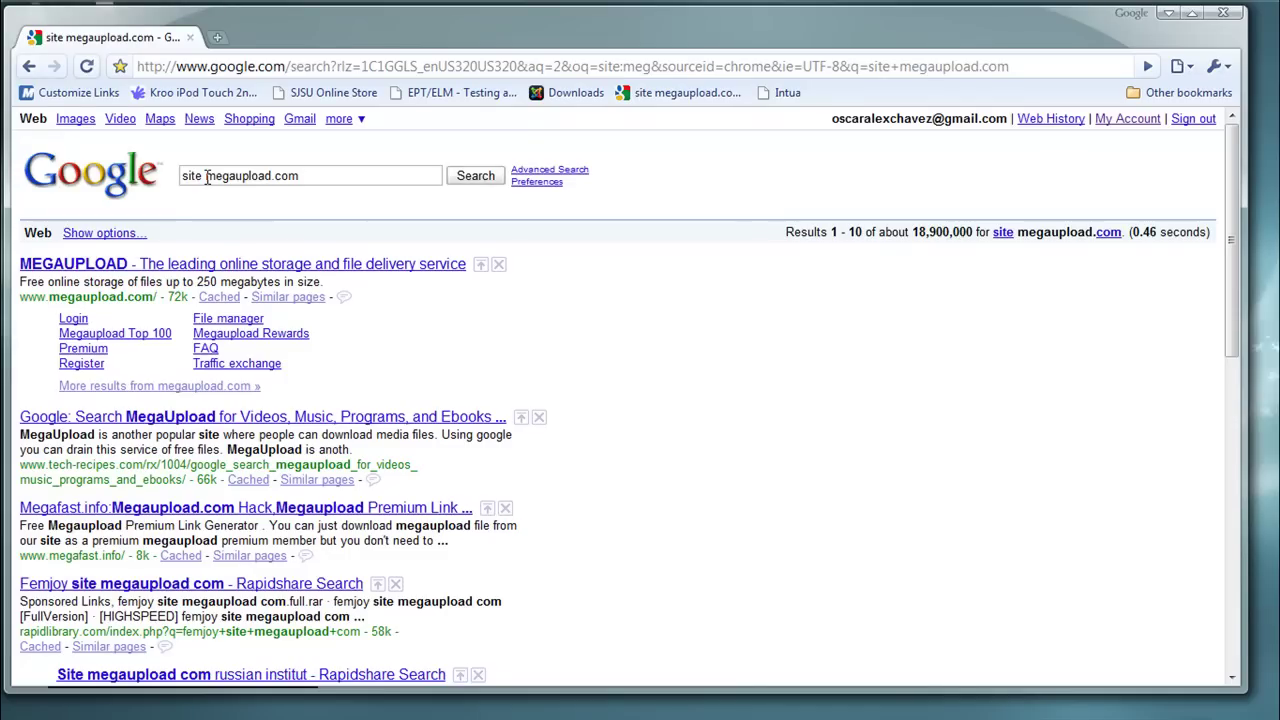
click(206, 177)
key(BackSpace)
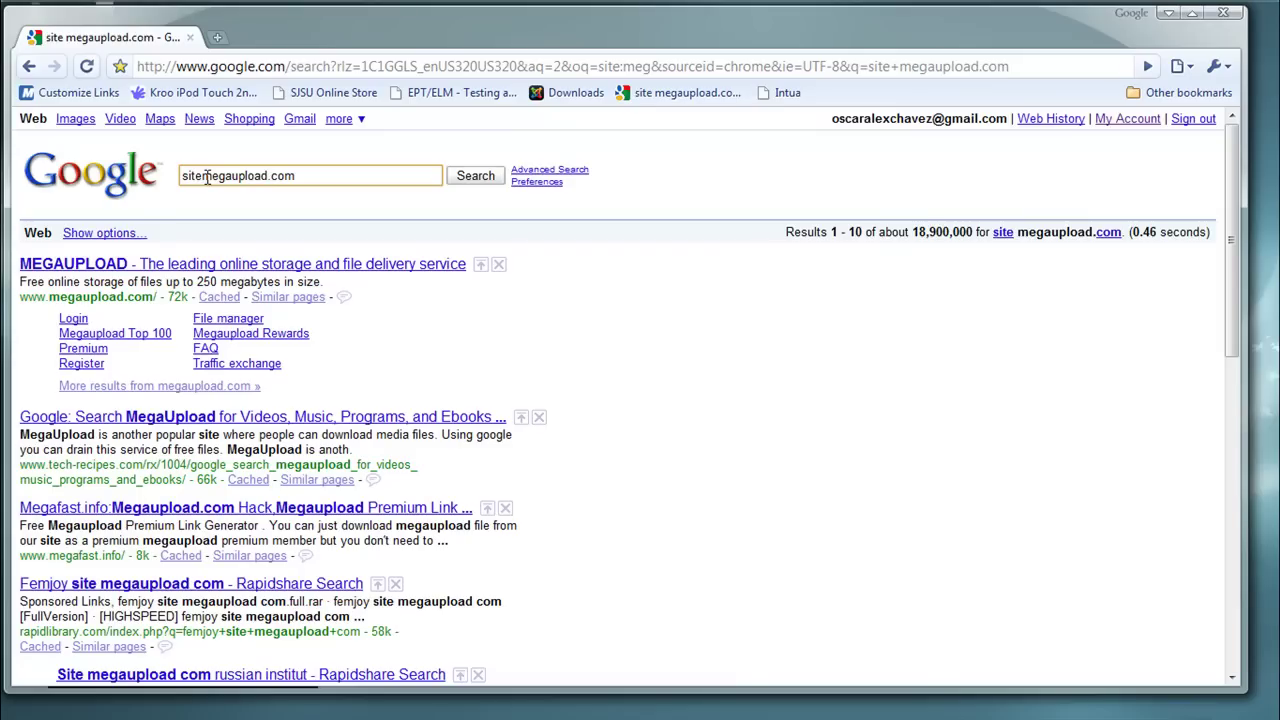
text(:)
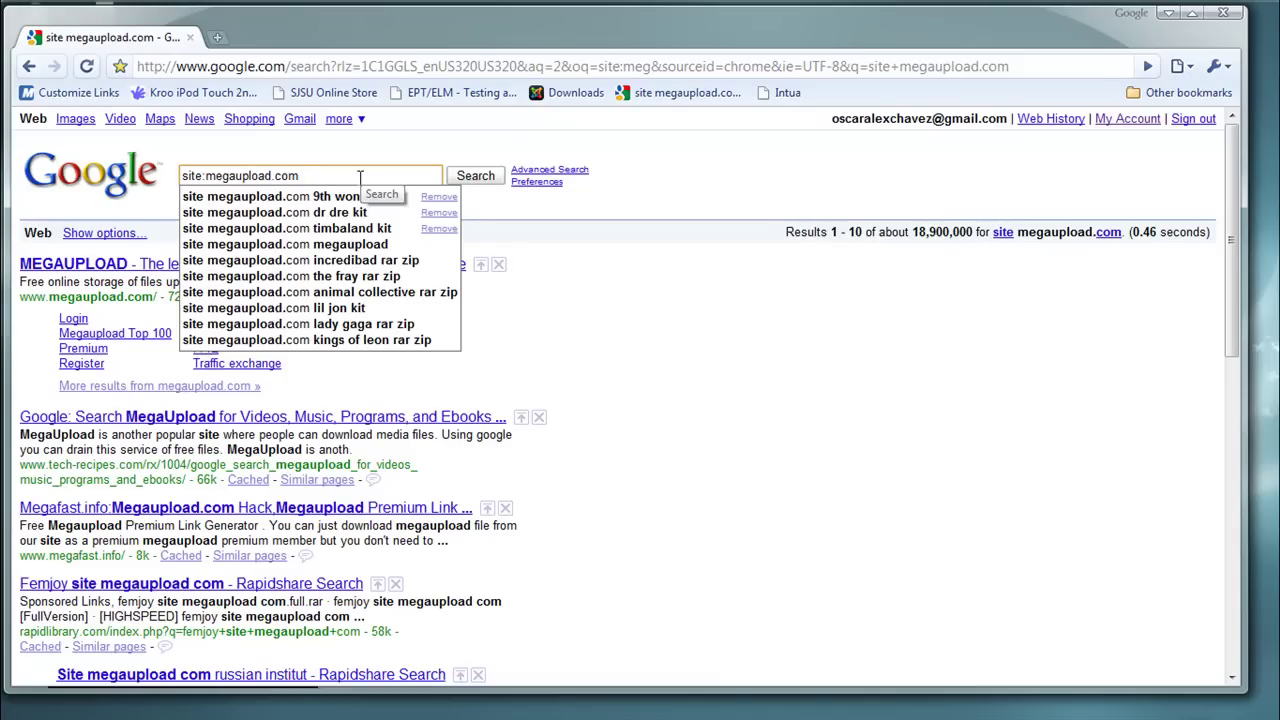
Search Google for the suggested query "site megaupload.com timbaland kit" and open the RealRapTalk kit thread at its Megaupload links
key(Down)
key(Down)
key(Down)
key(Down)
key(Down)
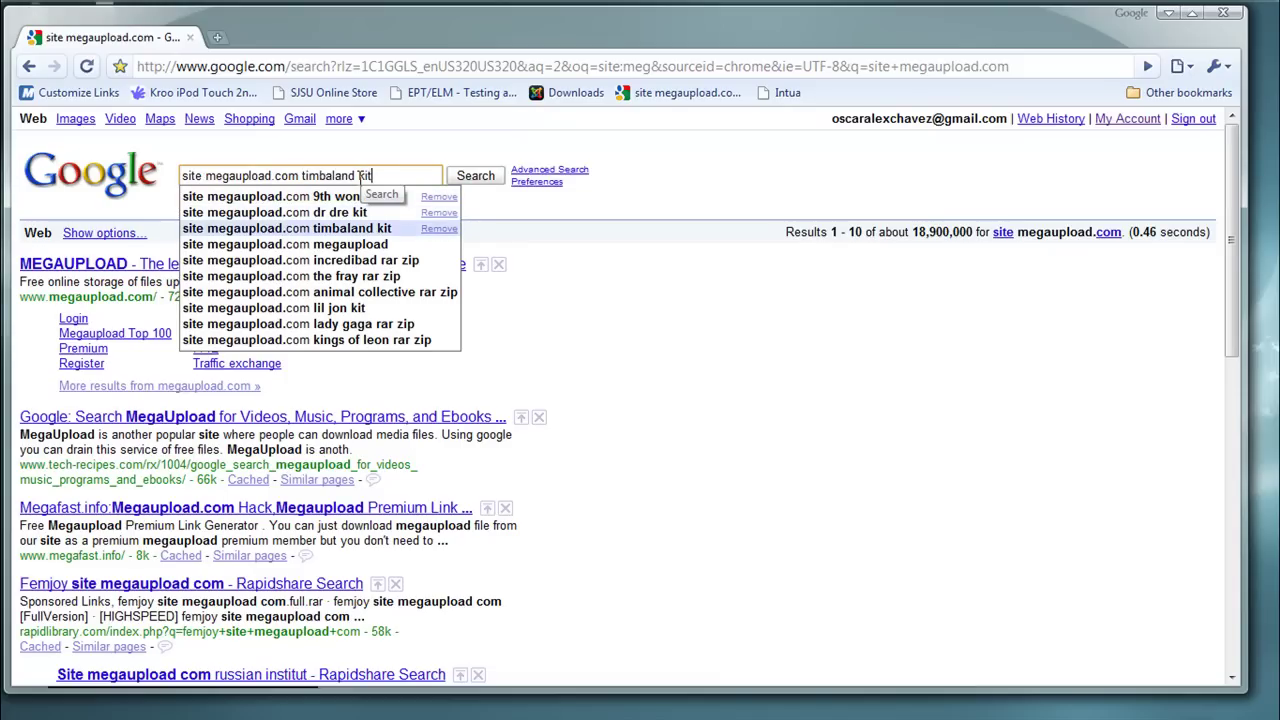
key(Down)
key(Down)
key(Down)
key(Up)
key(Up)
key(Up)
key(Up)
key(Up)
key(Up)
key(Up)
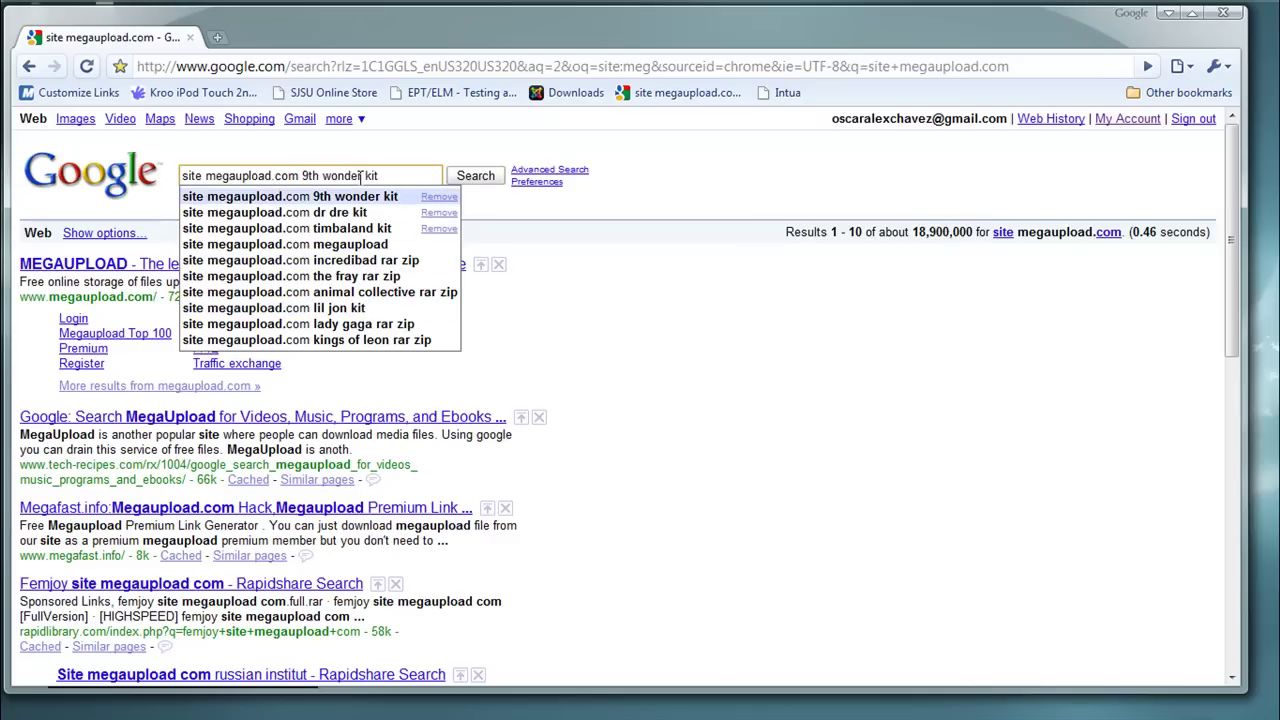
key(Down)
key(Down)
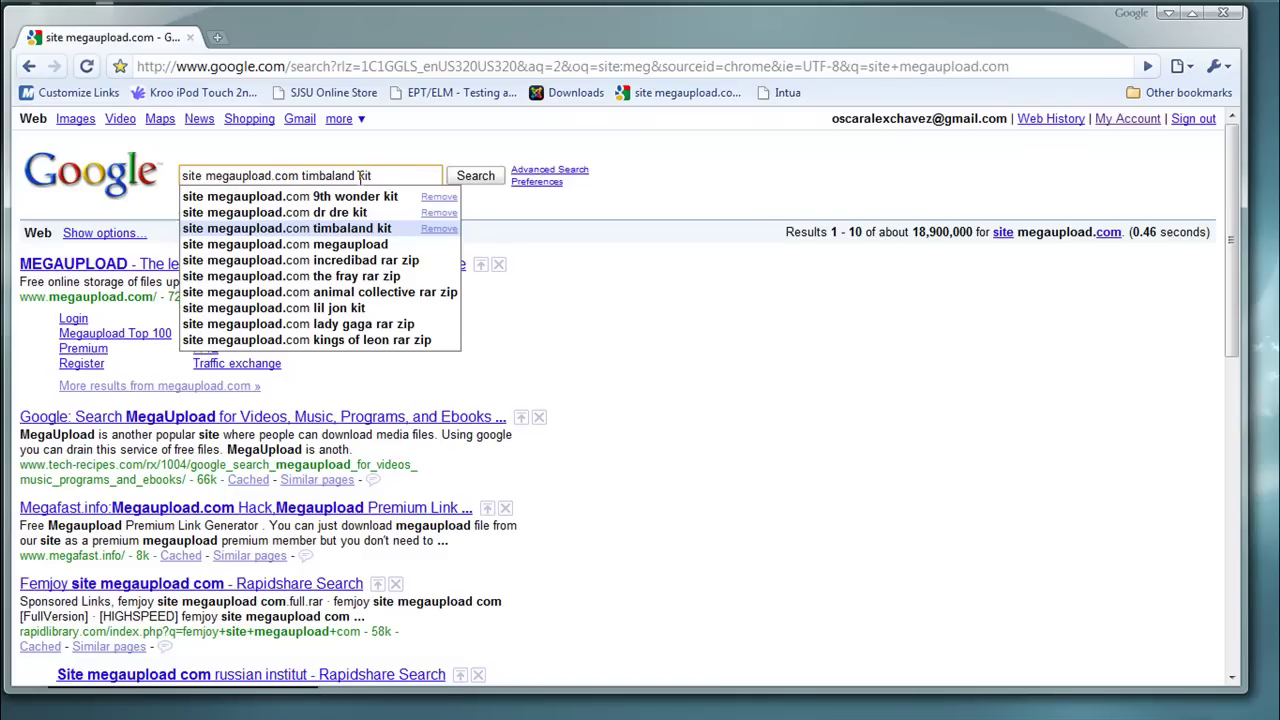
key(Return)
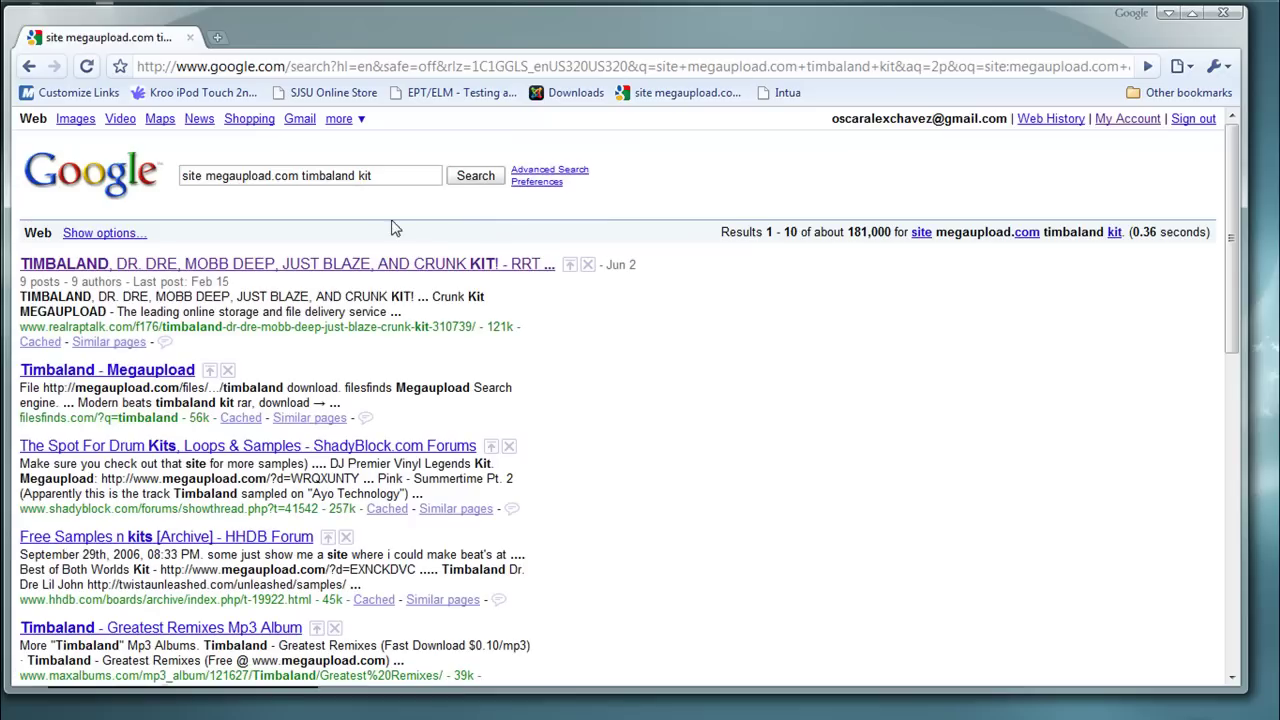
click(368, 263)
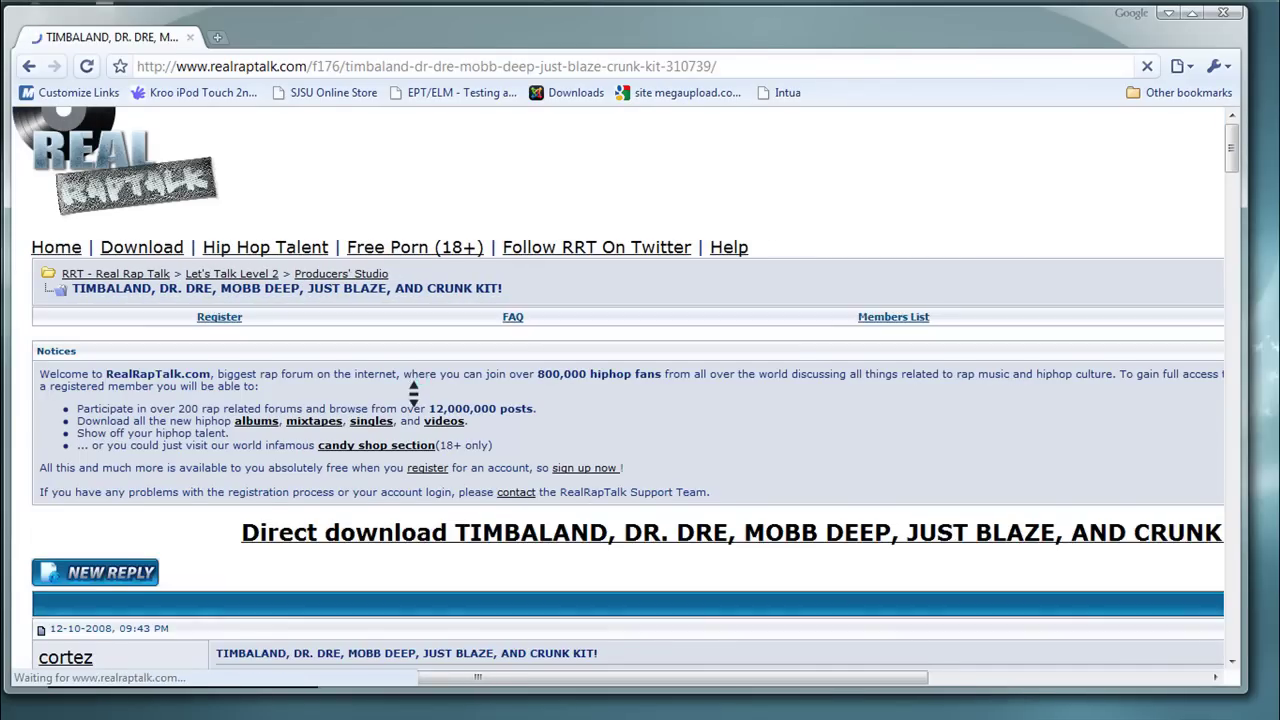
scroll(413, 395, down, 4)
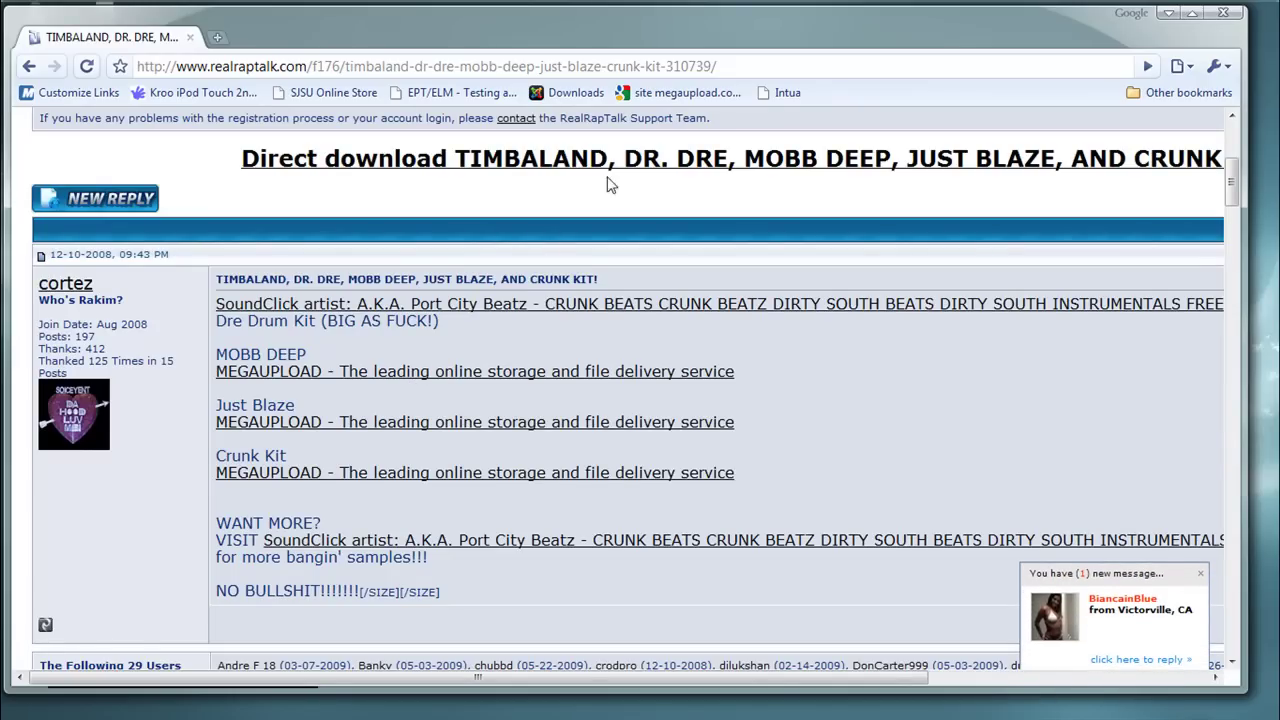
Open the bookmarked Beat Lab downloads page and go to the Producer Kits category
click(589, 101)
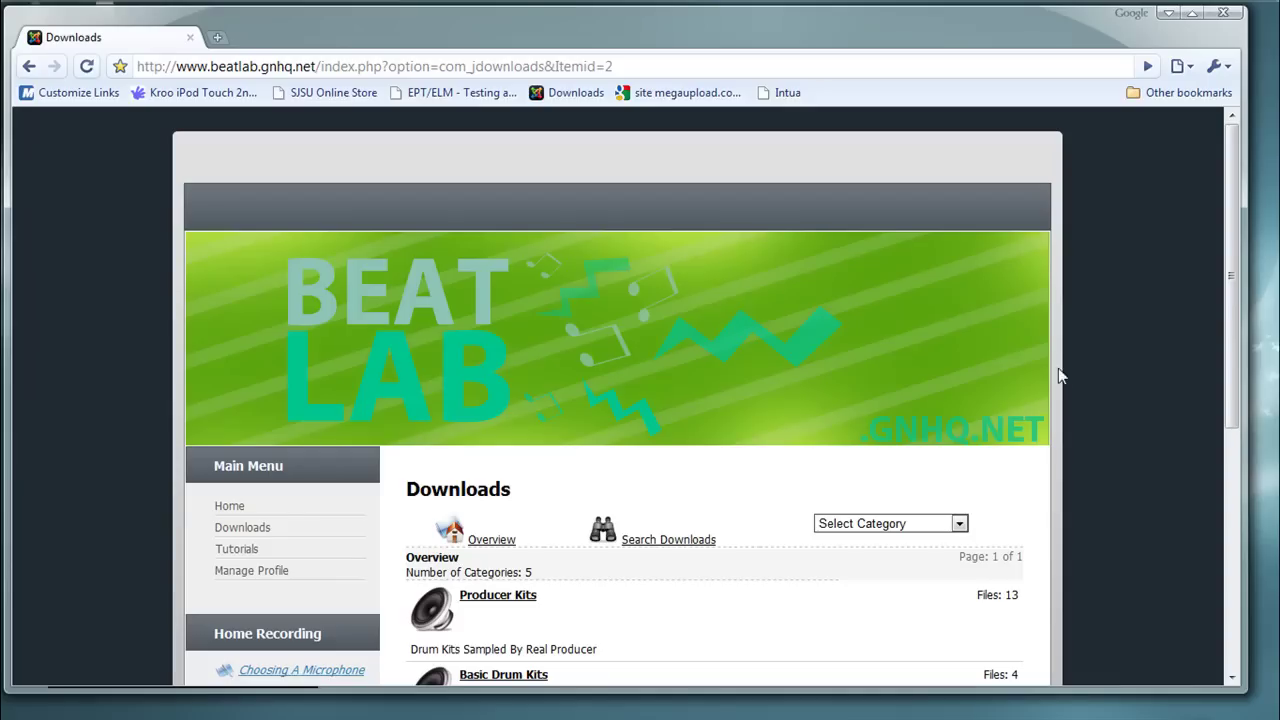
scroll(1076, 383, down, 3)
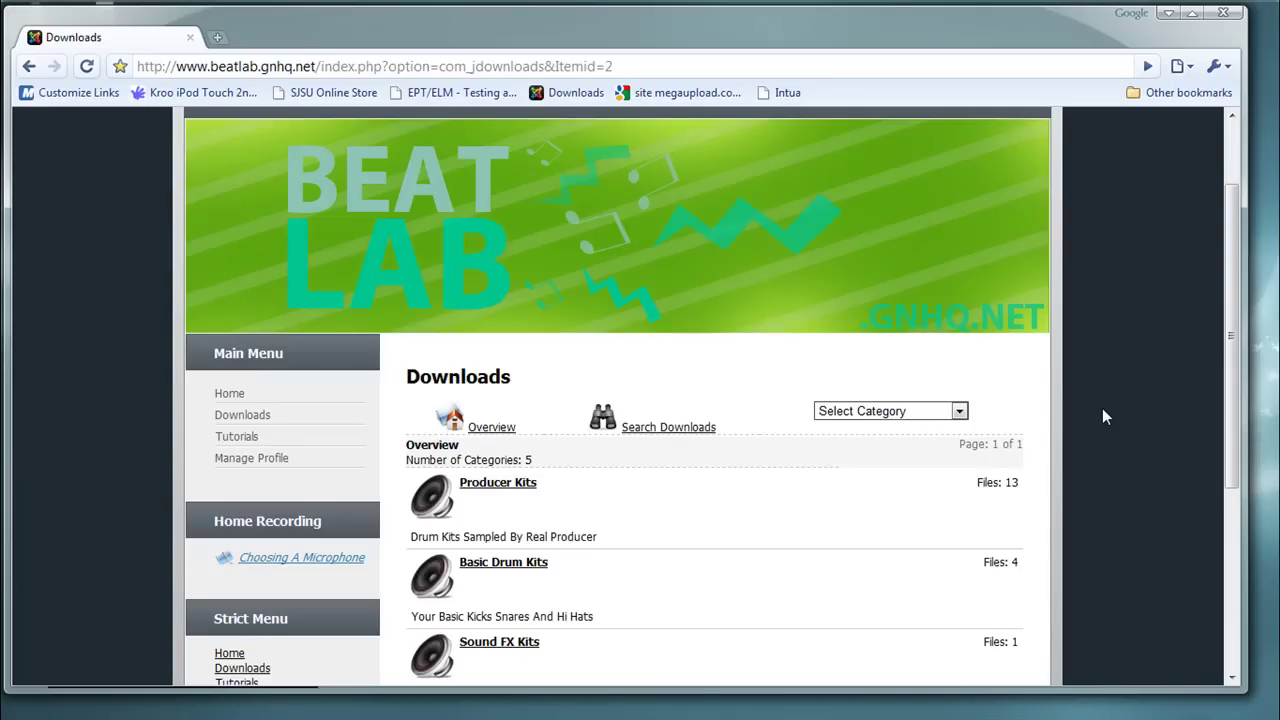
scroll(1104, 416, down, 3)
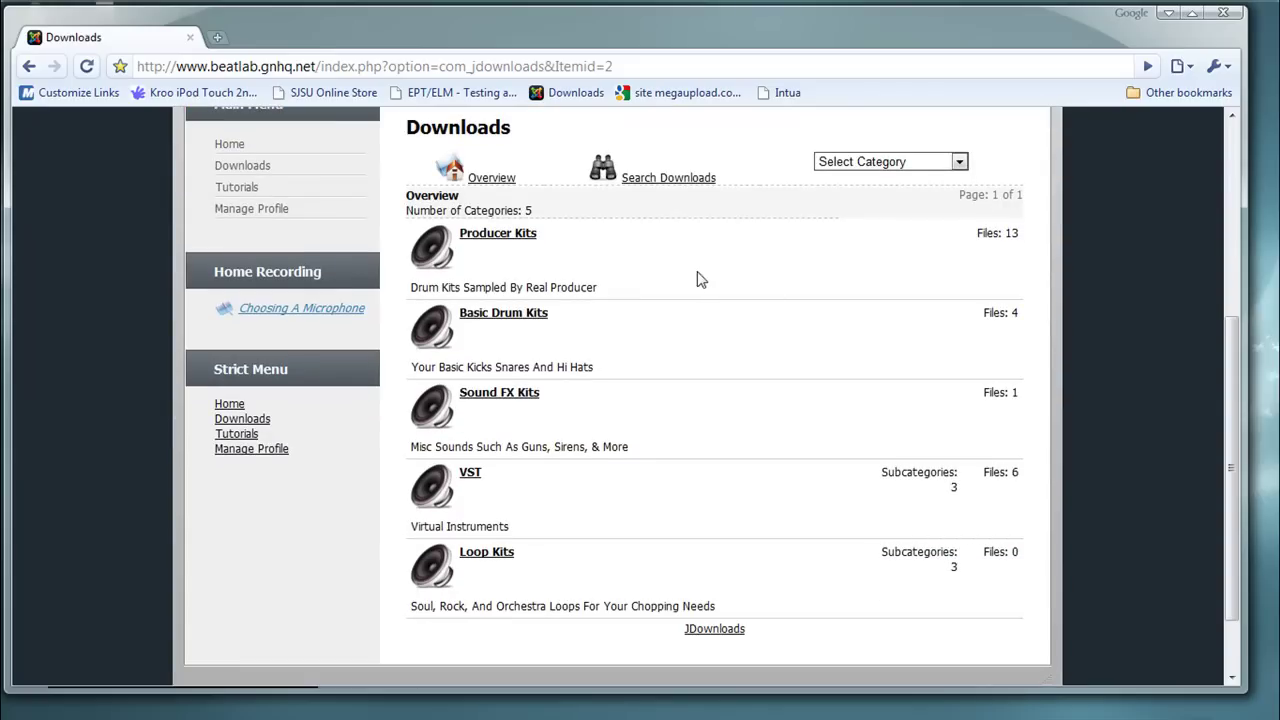
click(518, 246)
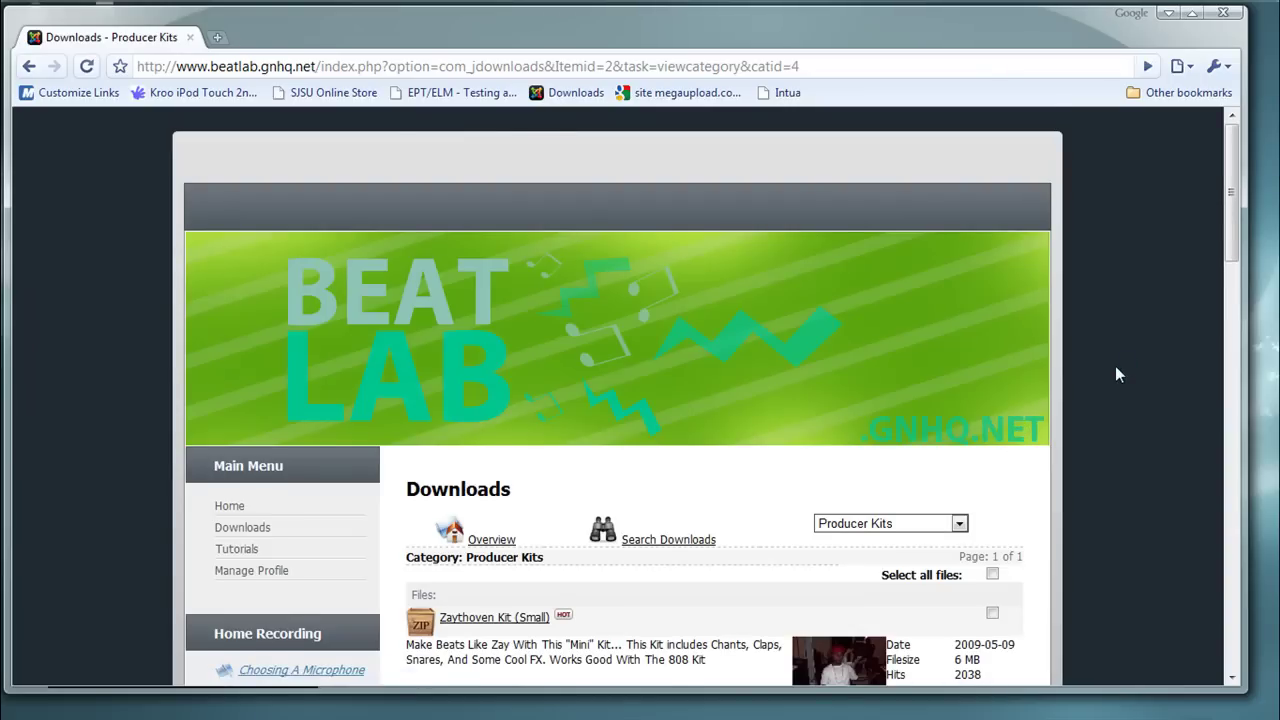
Look through the list of downloadable drum kits in the Producer Kits category
scroll(1118, 374, down, 4)
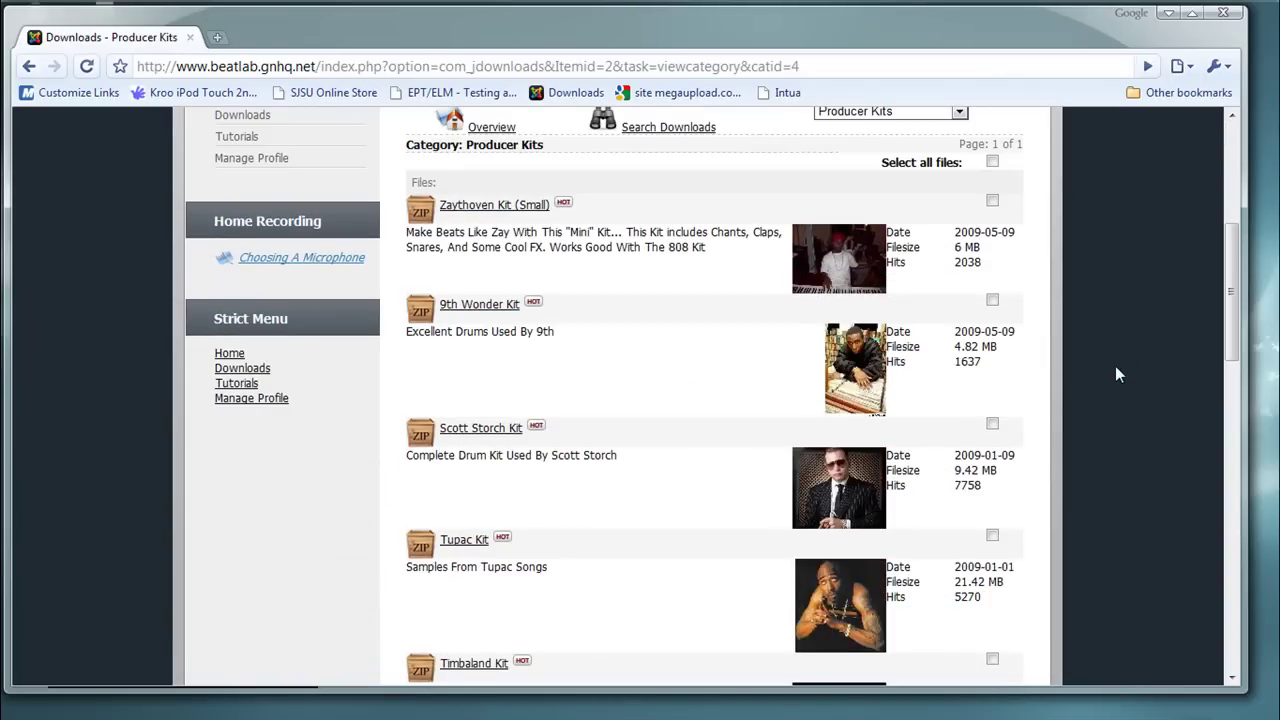
scroll(1118, 374, down, 1)
scroll(1118, 374, down, 1)
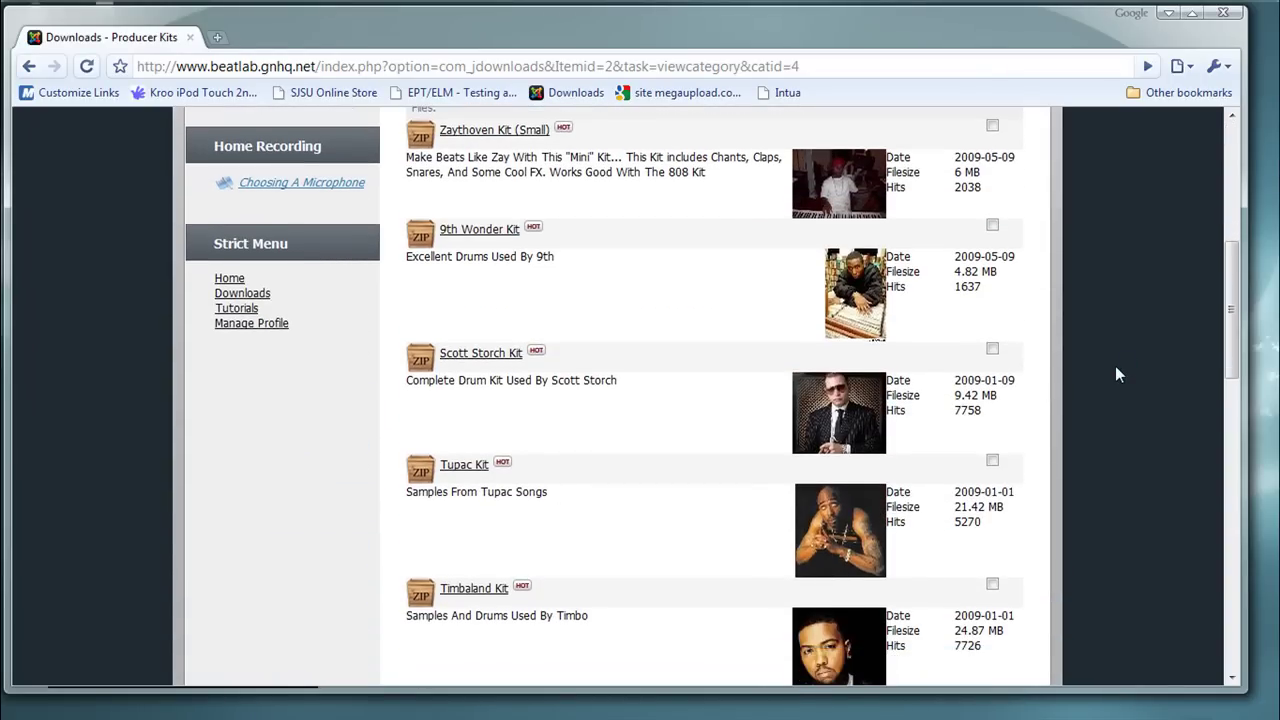
scroll(1118, 374, down, 4)
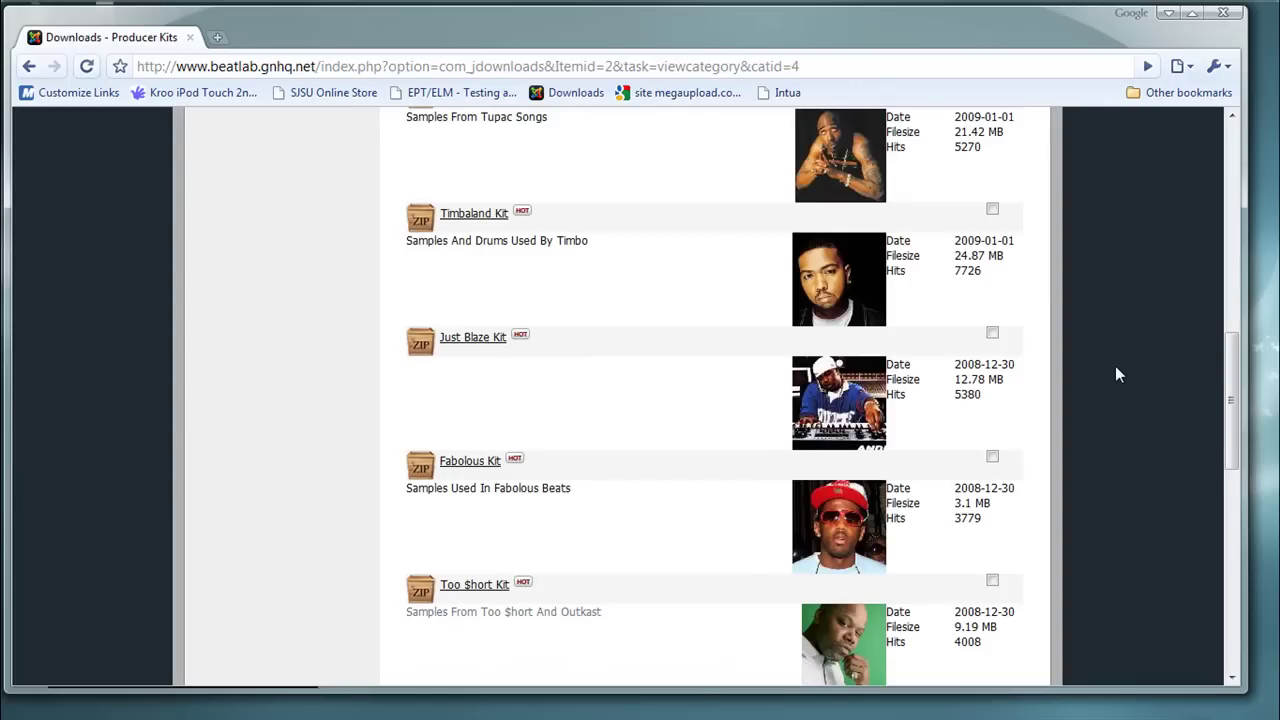
scroll(1118, 374, down, 2)
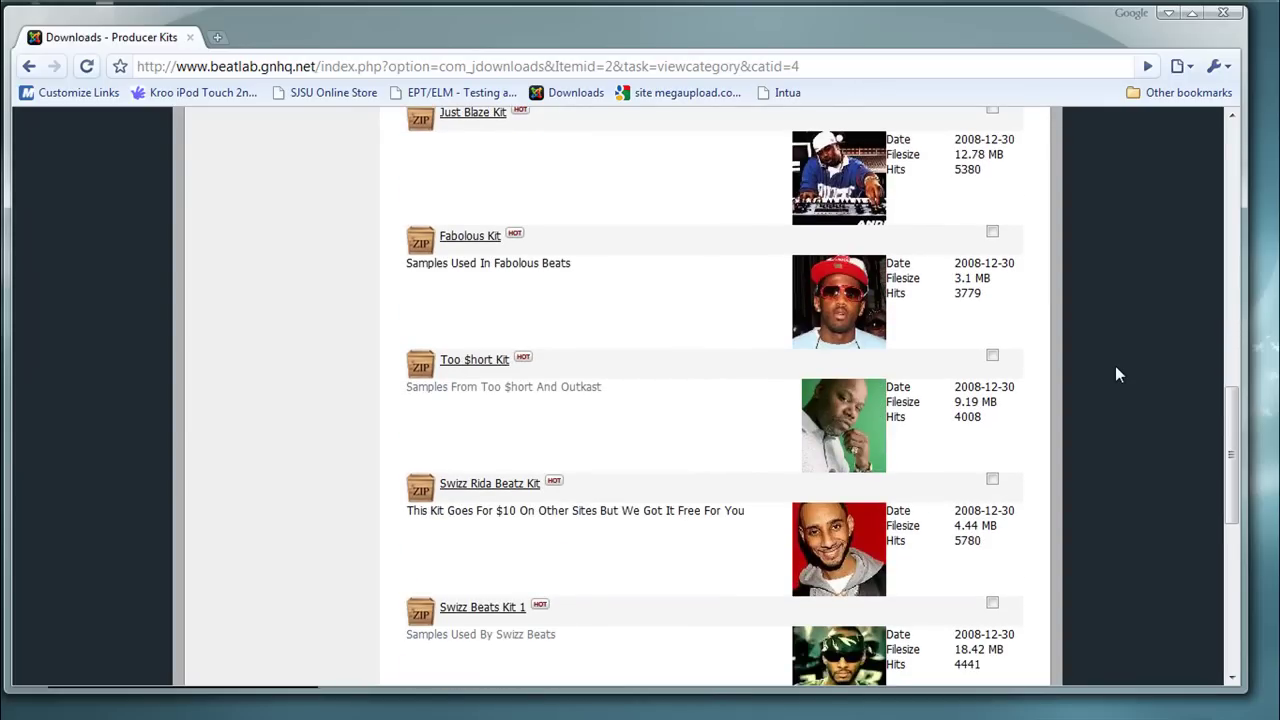
scroll(1118, 374, down, 1)
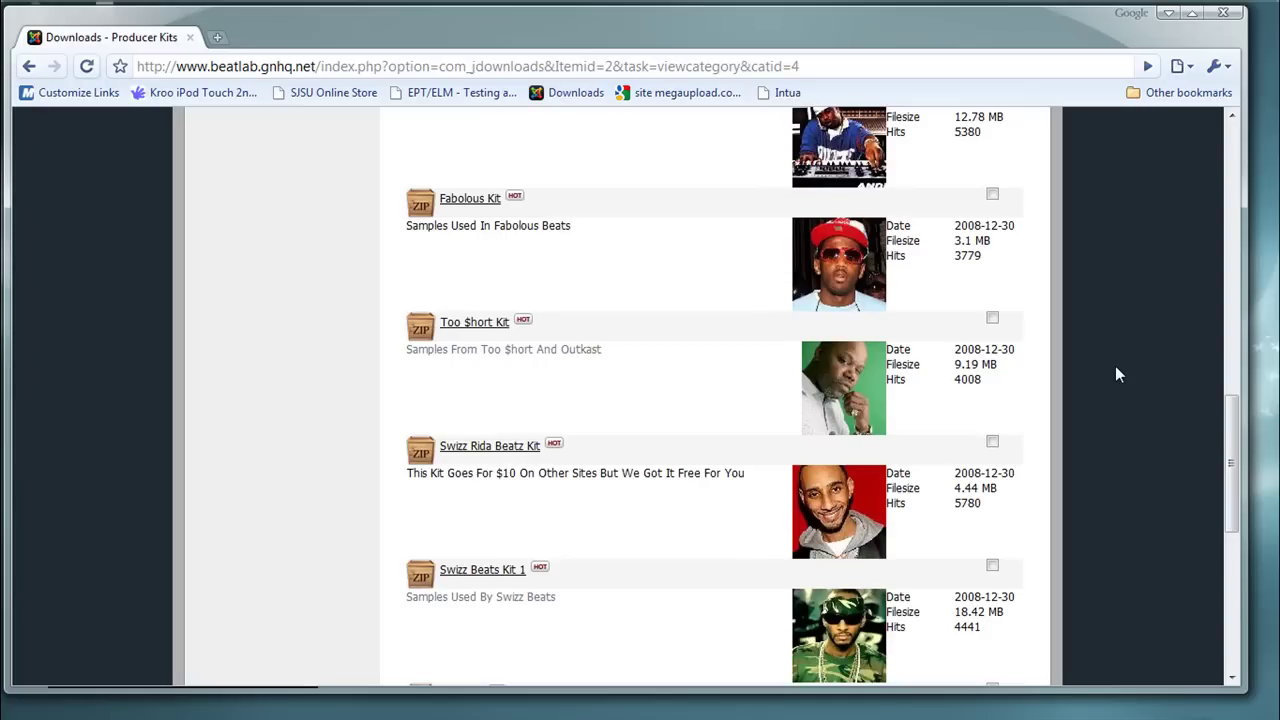
scroll(1118, 374, down, 2)
scroll(1118, 374, down, 2)
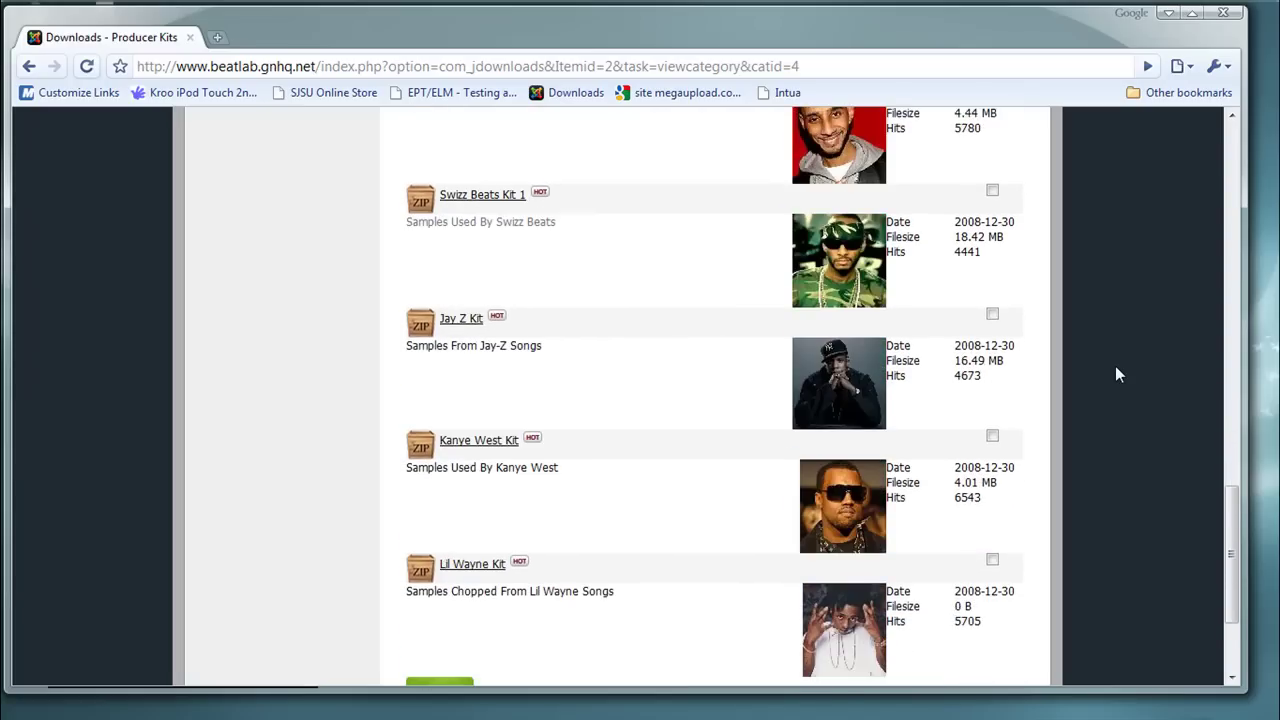
scroll(1118, 374, down, 1)
scroll(1118, 374, up, 3)
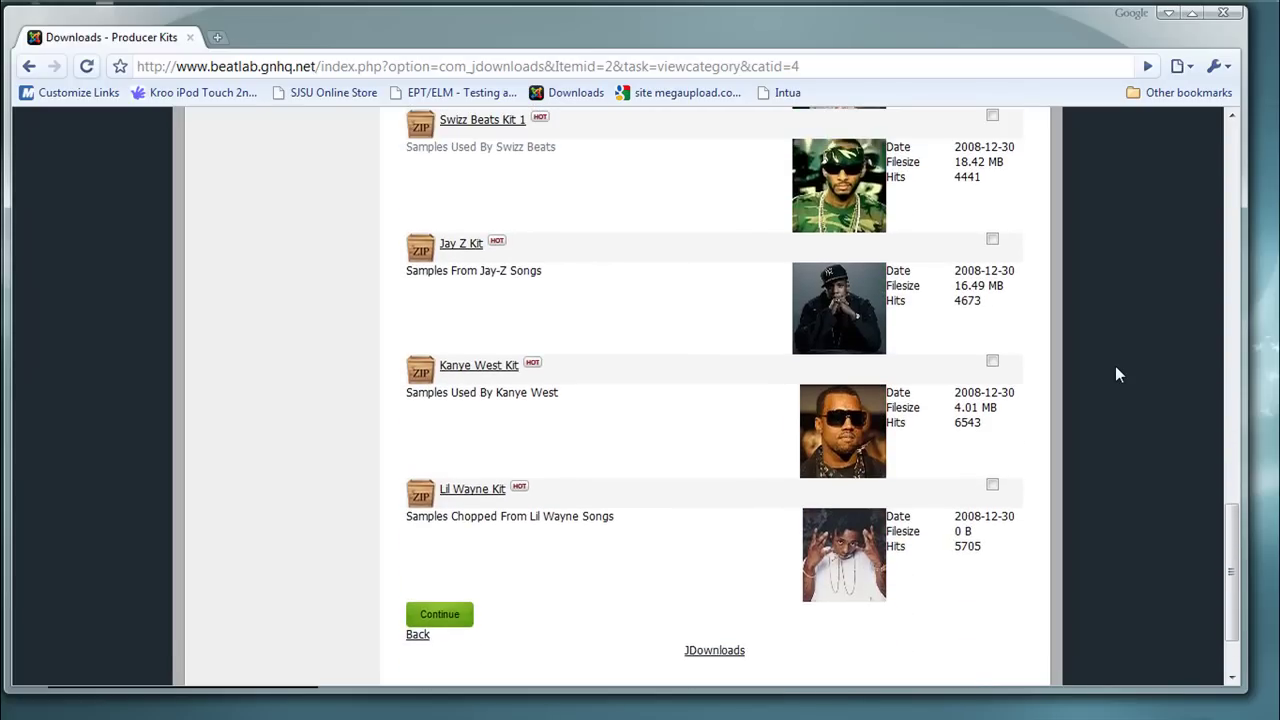
scroll(1118, 374, up, 5)
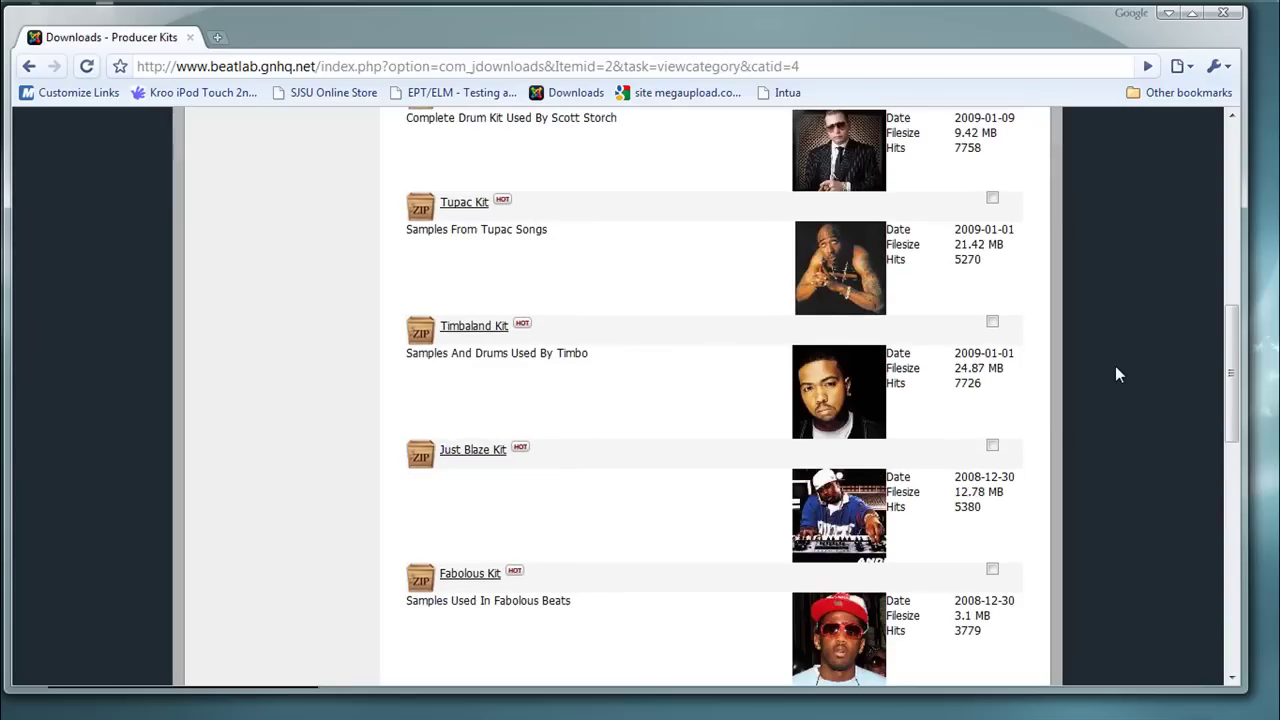
scroll(1118, 374, up, 1)
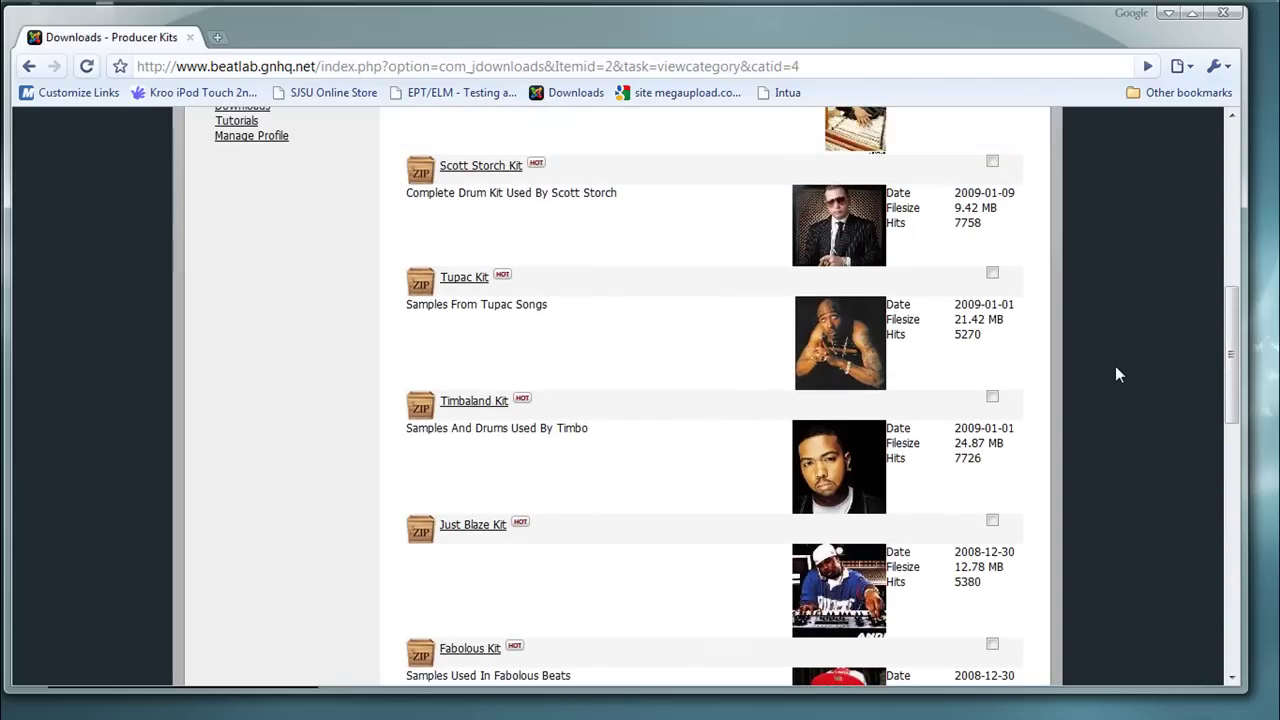
scroll(1118, 374, up, 1)
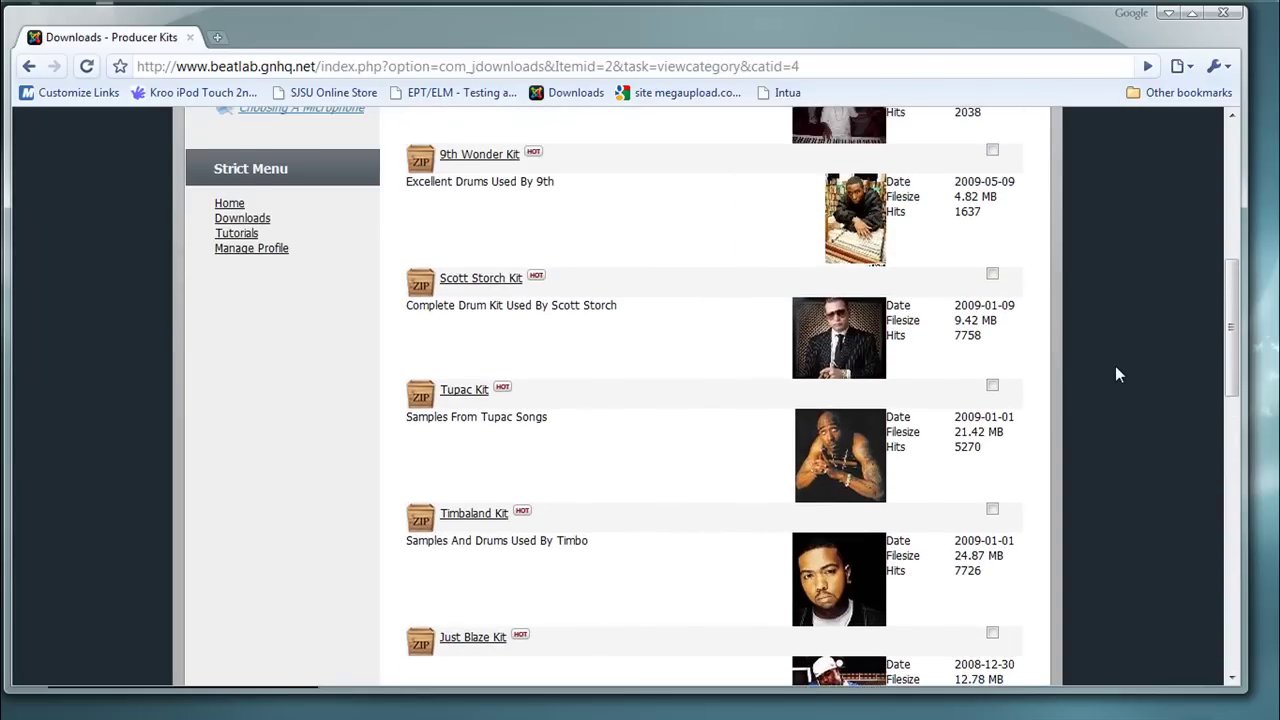
scroll(1118, 374, up, 1)
scroll(1118, 374, down, 2)
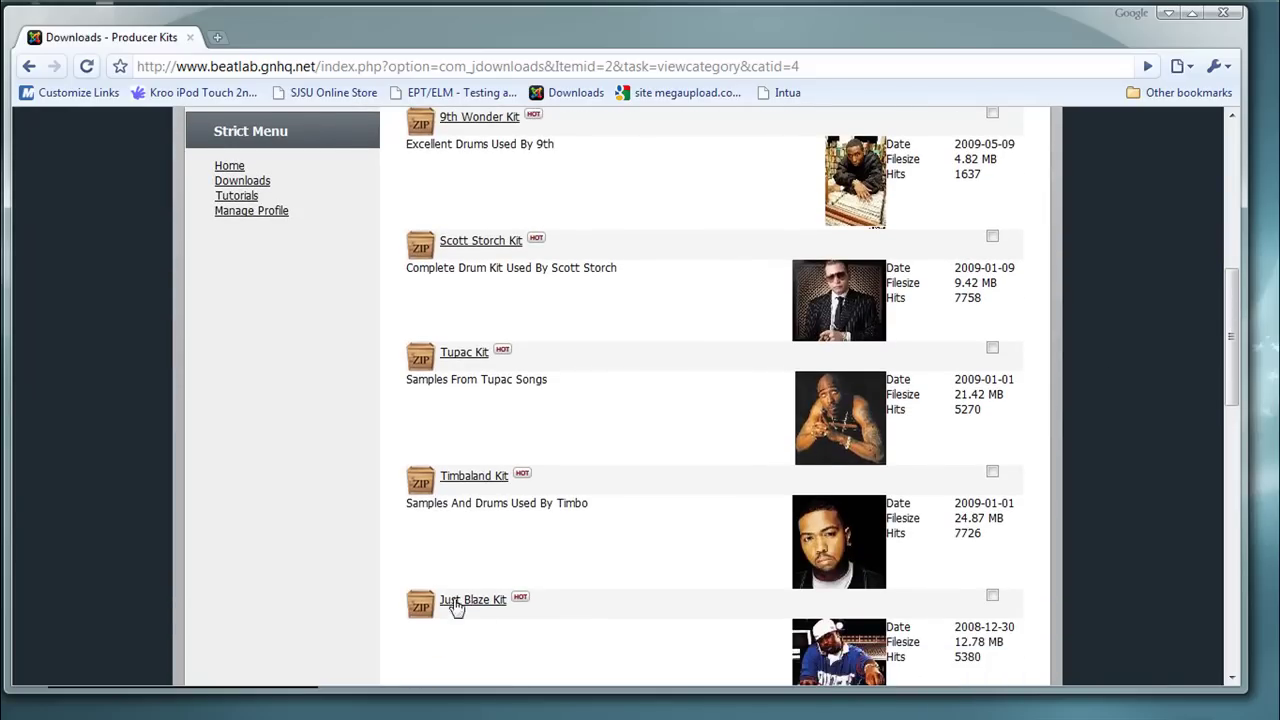
Open the Just Blaze Kit's details and proceed to its download summary
click(460, 607)
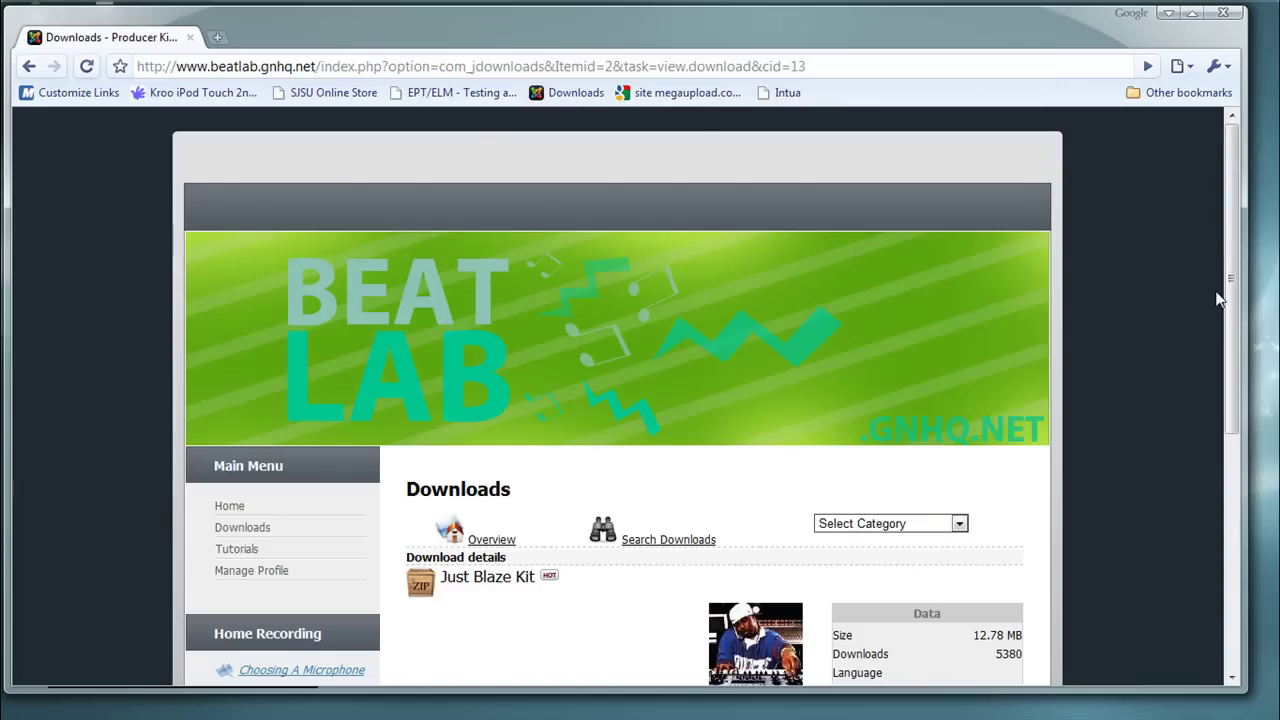
drag(1229, 285, 1256, 409)
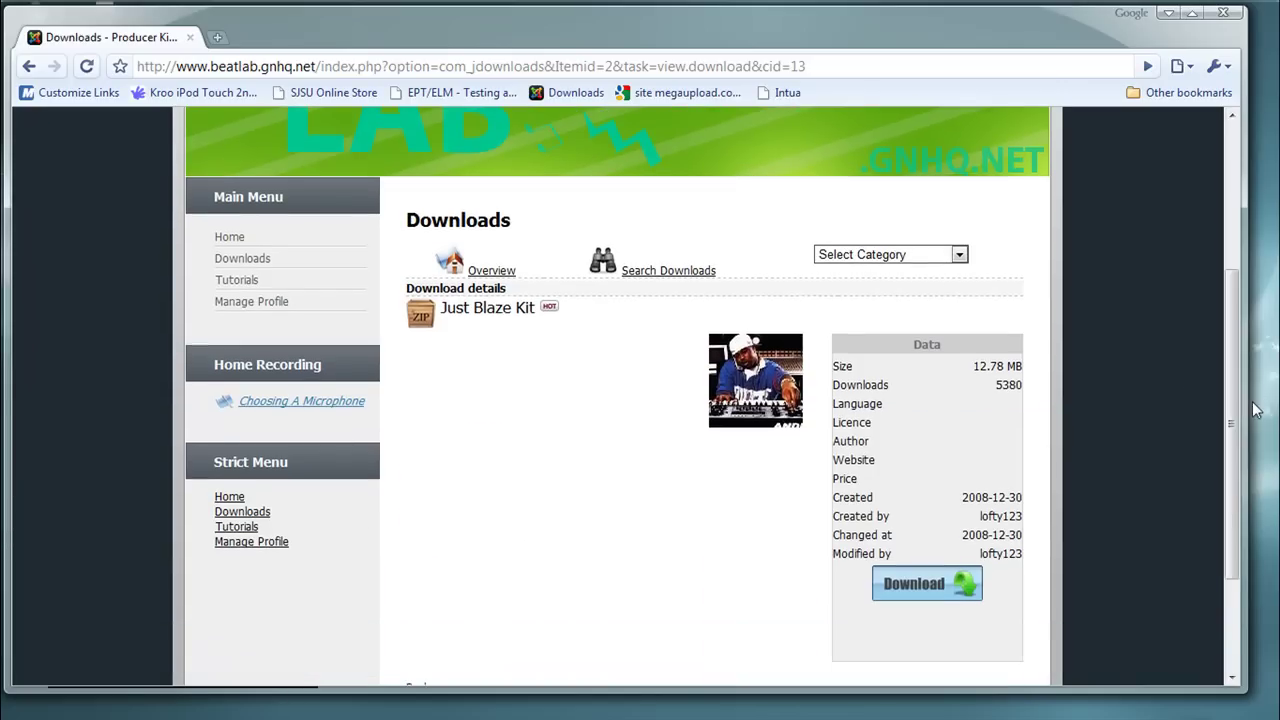
click(955, 586)
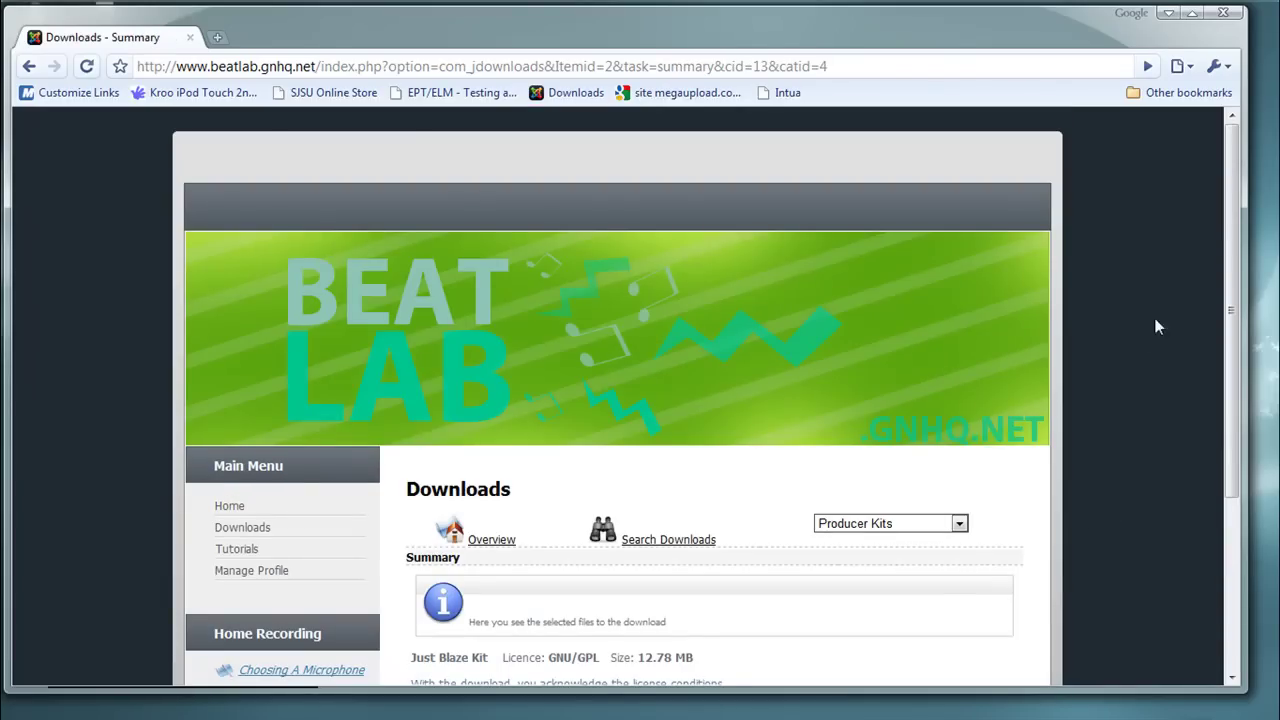
Download the Just Blaze Kit archive, set it to open when finished, and close the browser
scroll(1200, 286, down, 3)
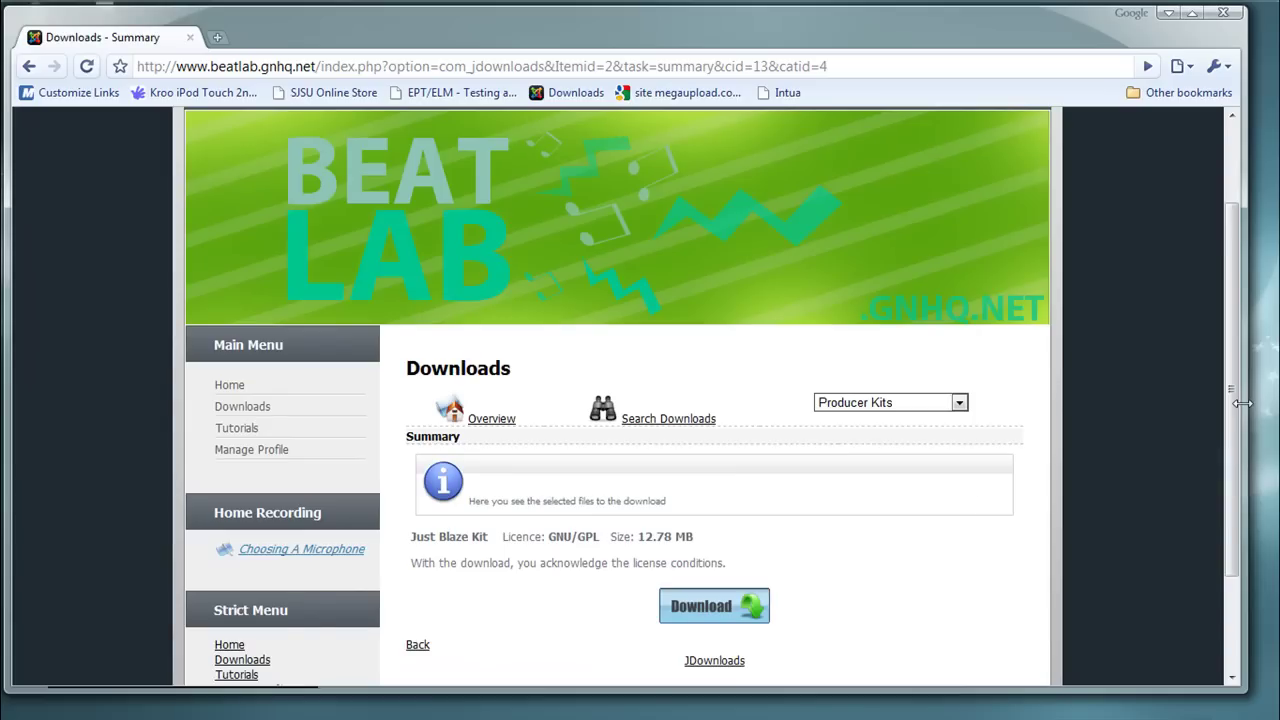
click(722, 607)
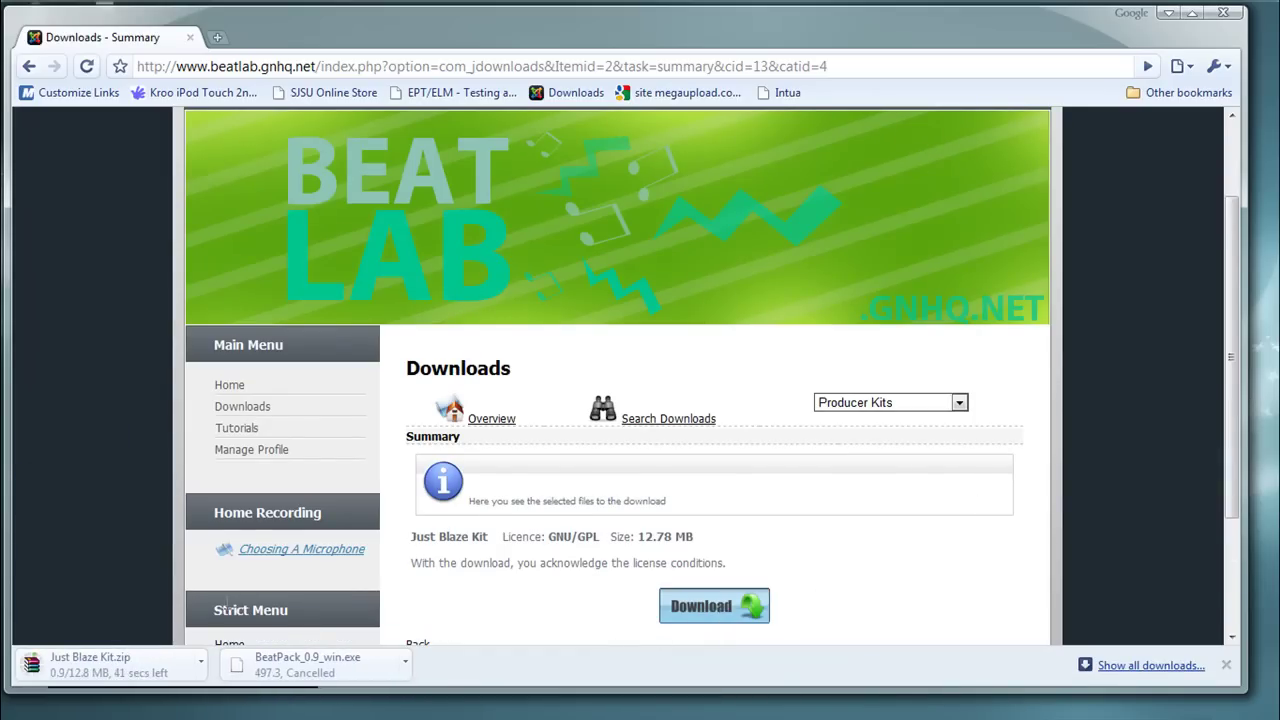
click(118, 668)
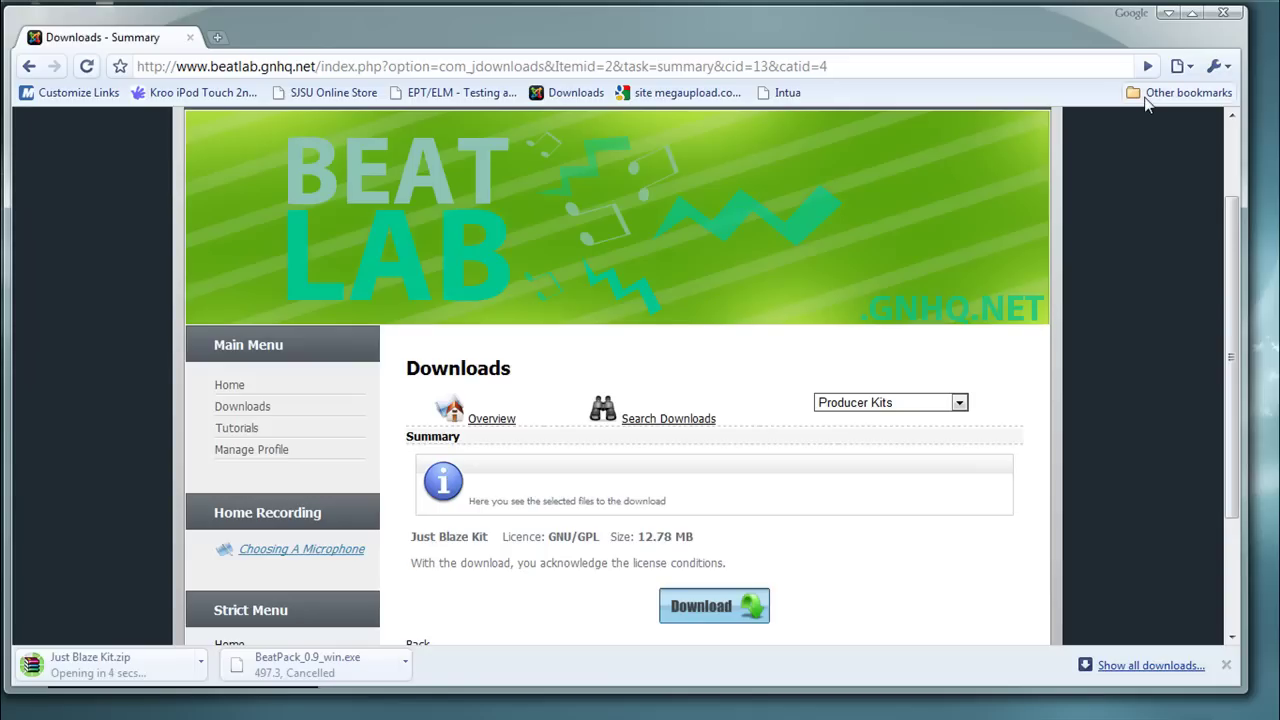
click(1222, 14)
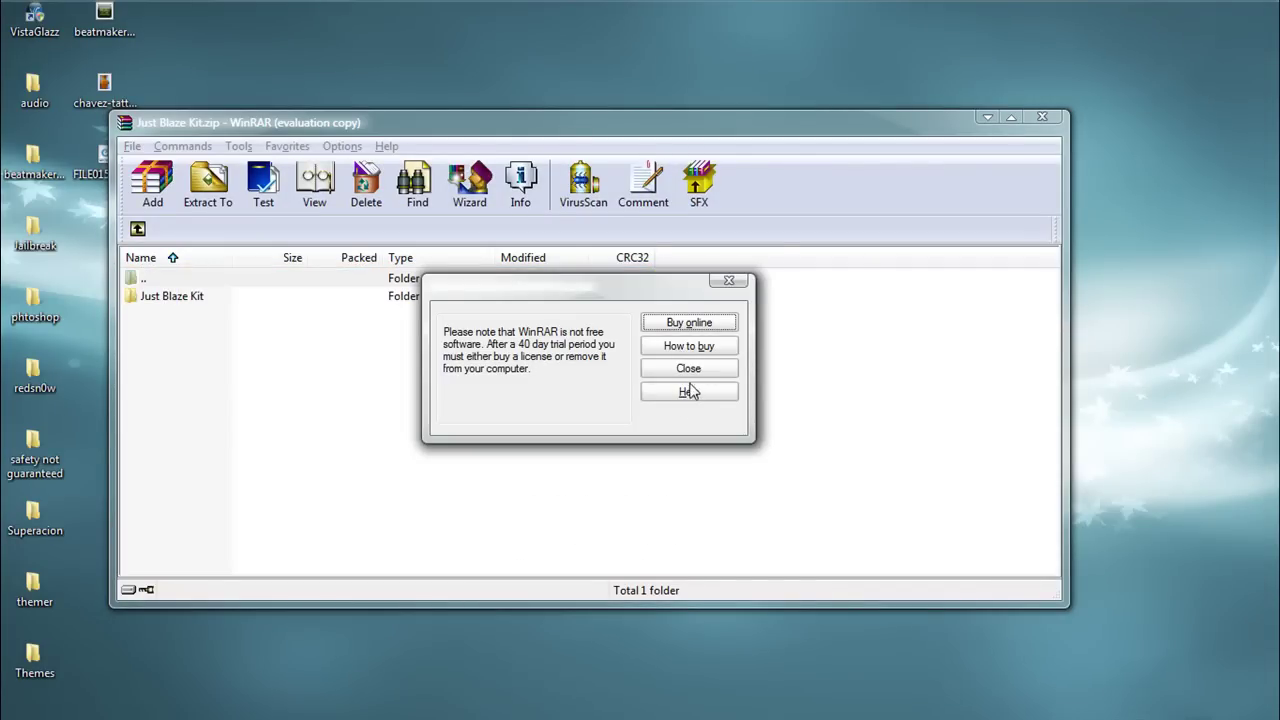
Dismiss the WinRAR trial notice, extract the Just Blaze Kit folder to the desktop, and close the archive
click(689, 370)
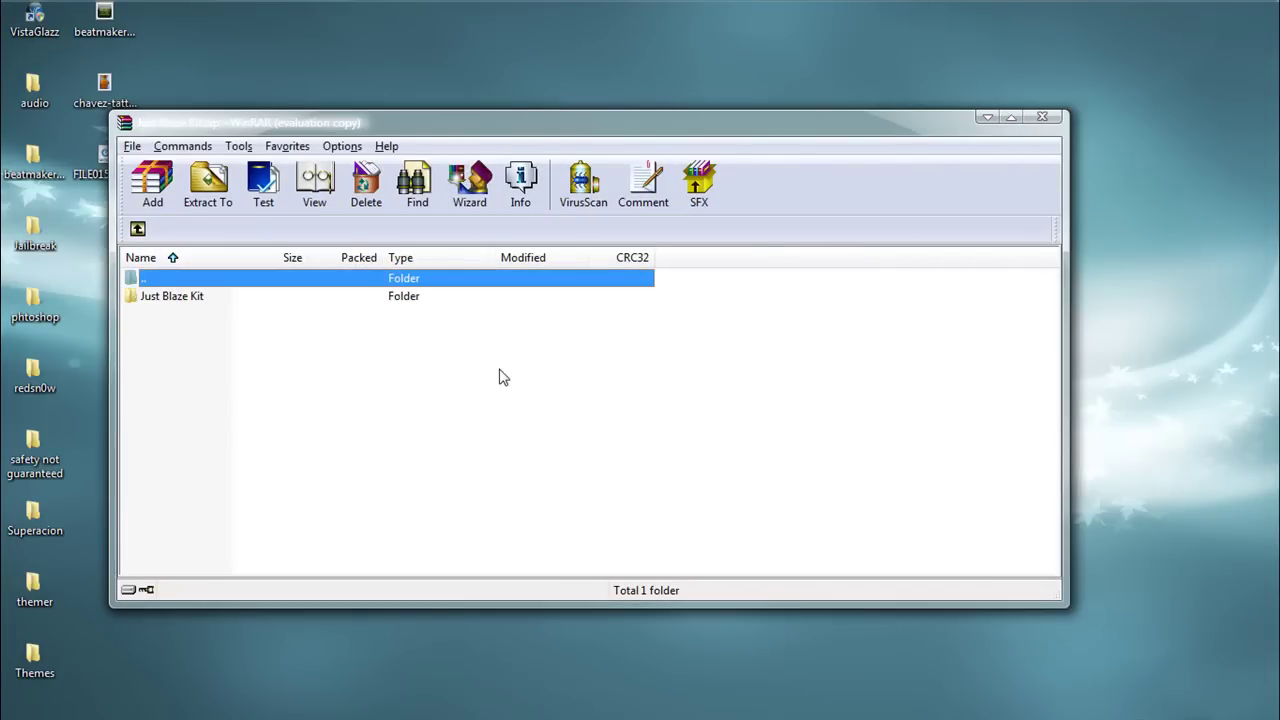
click(207, 300)
drag(207, 300, 276, 86)
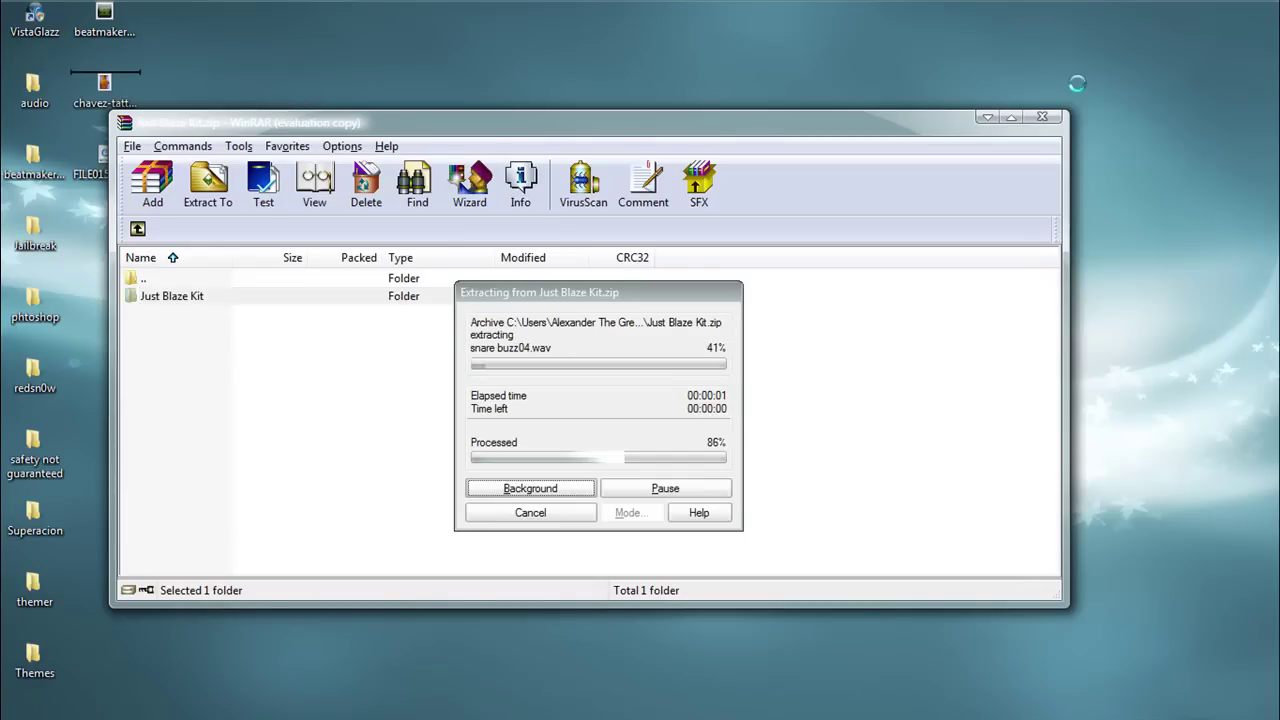
click(1050, 118)
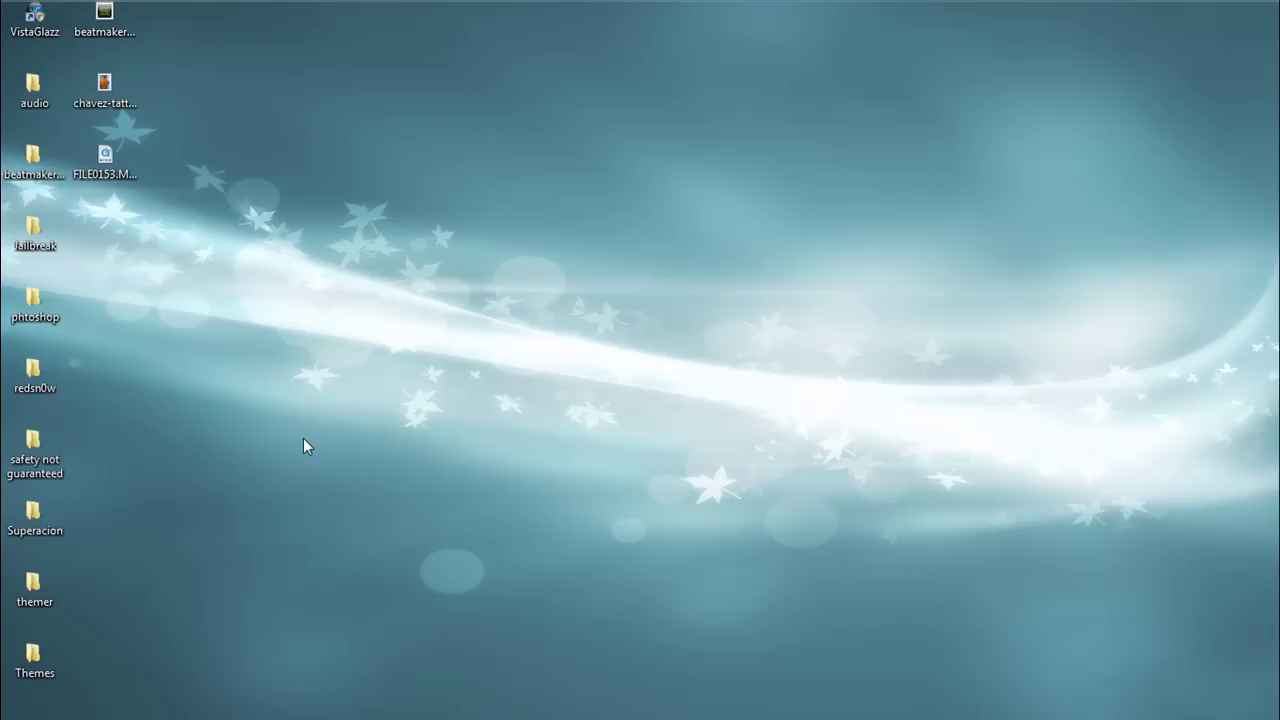
Launch BeatPack, go to its kit creation page, and open the desktop's beatmaker-beatpacks folder
click(48, 12)
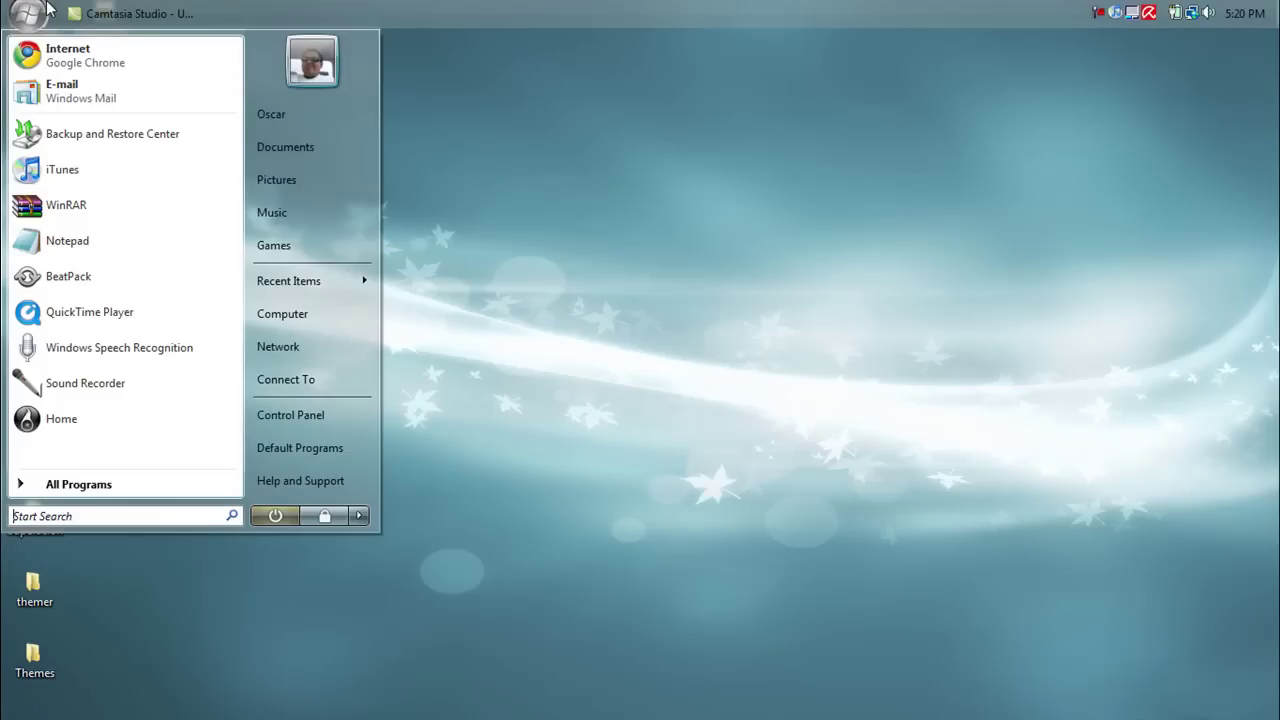
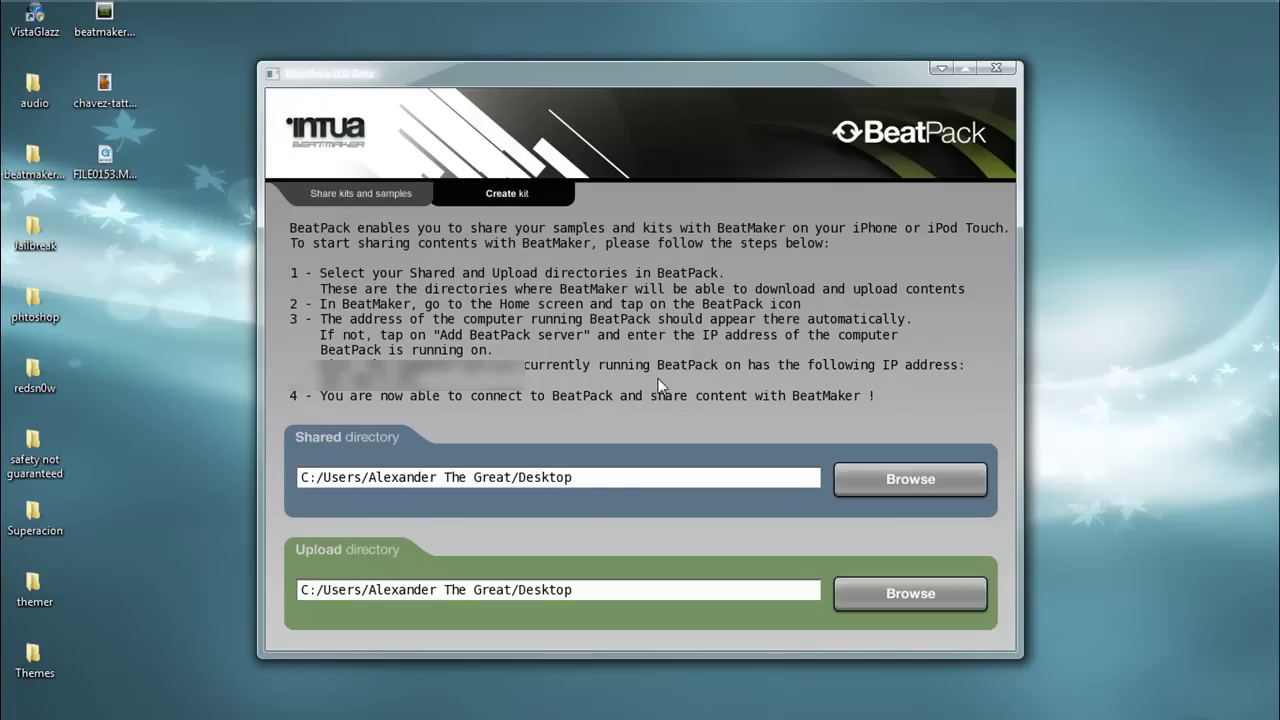
click(526, 190)
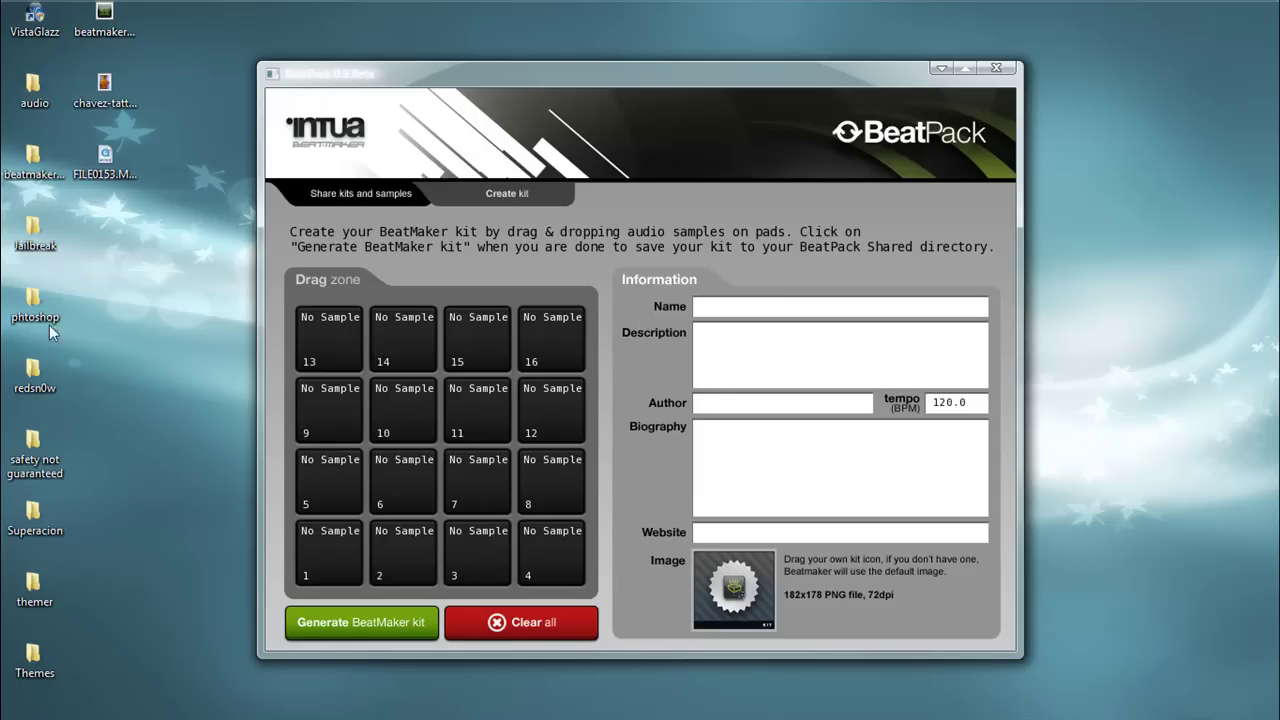
double_click(17, 172)
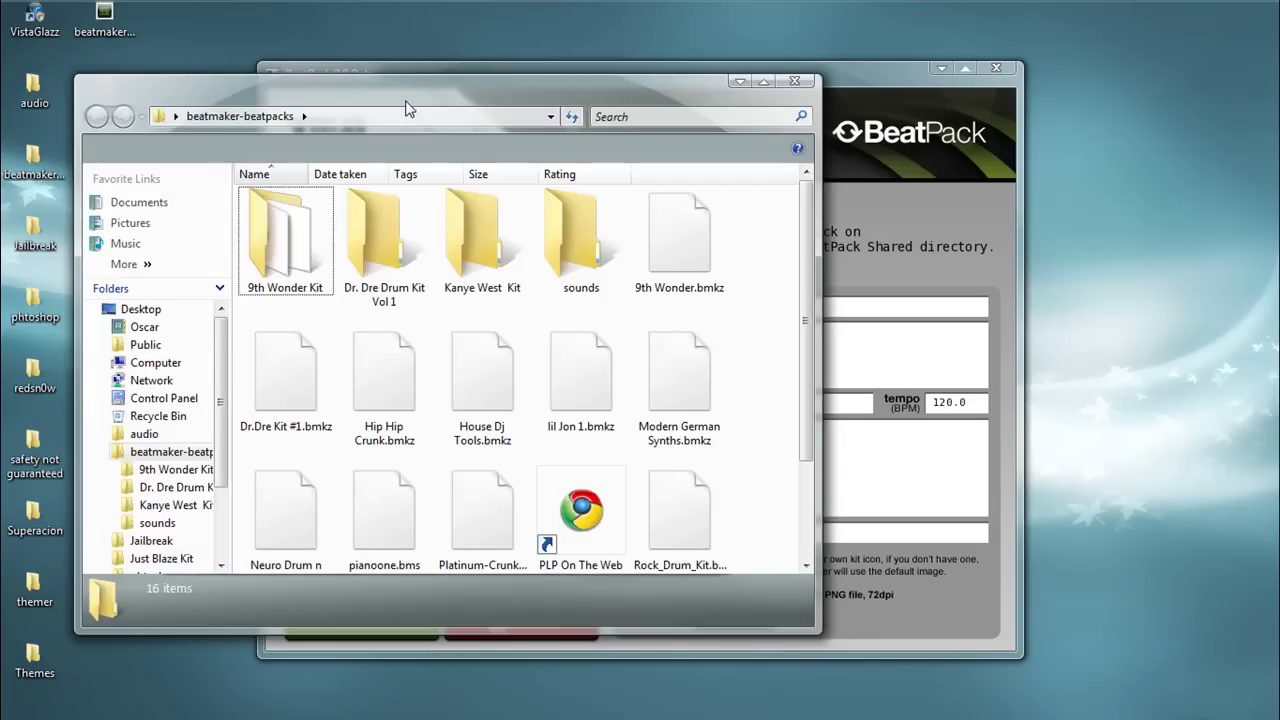
drag(422, 111, 337, 70)
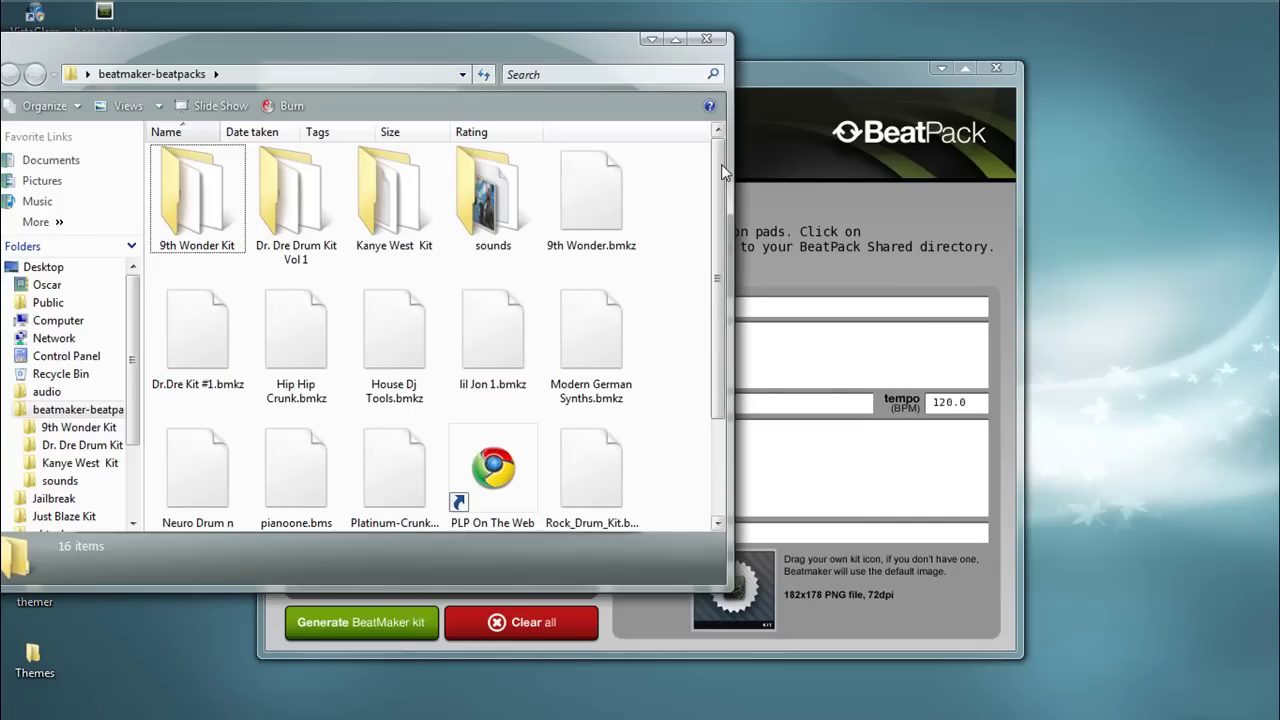
mouse_move(725, 172)
mouse_down()
mouse_move(740, 267)
mouse_move(736, 206)
mouse_move(715, 222)
mouse_move(715, 172)
mouse_up()
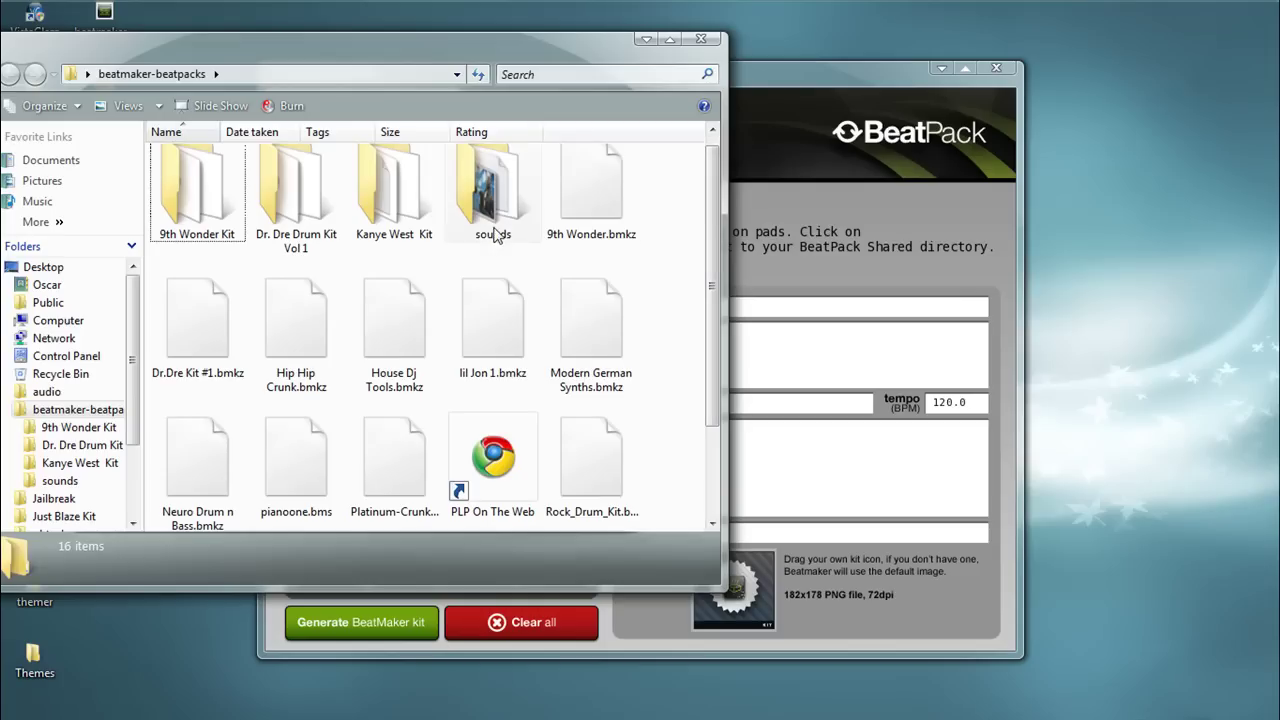
From the Kanye West Kit's Soundz & Loopz folder, assign Loop (1).wav to pad 13 and Sound (1).wav to pad 14
double_click(386, 228)
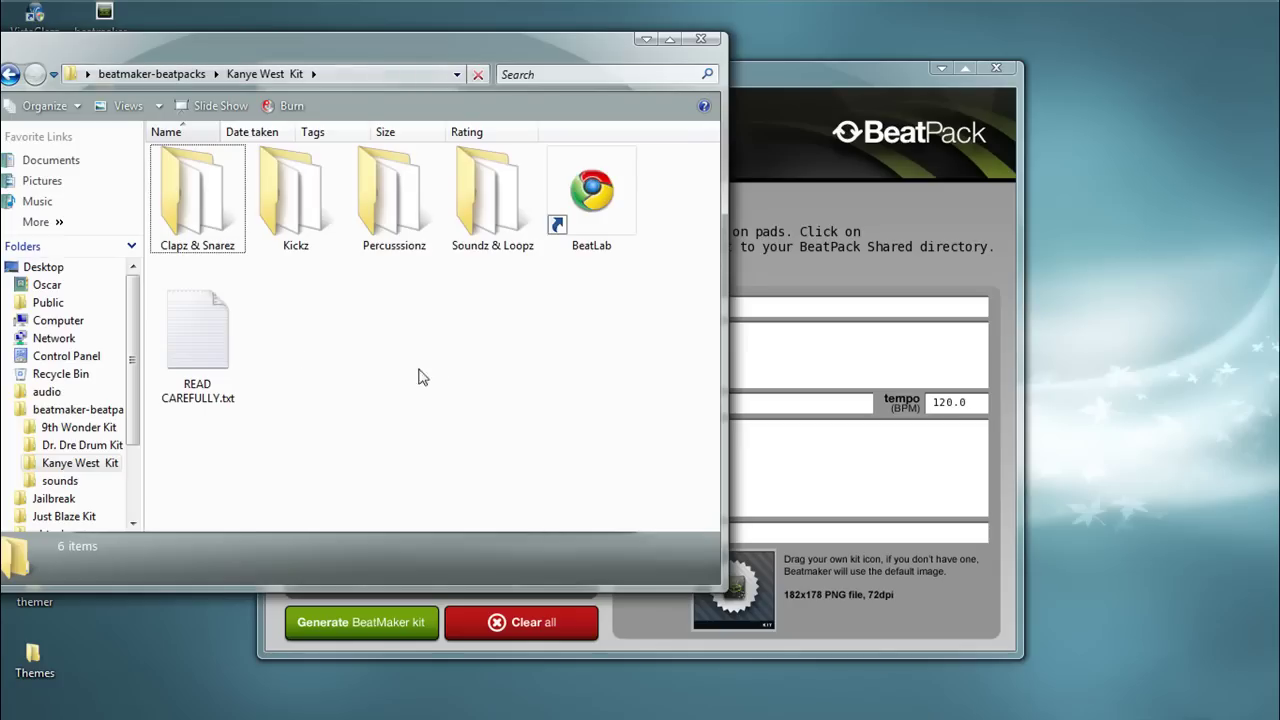
double_click(495, 198)
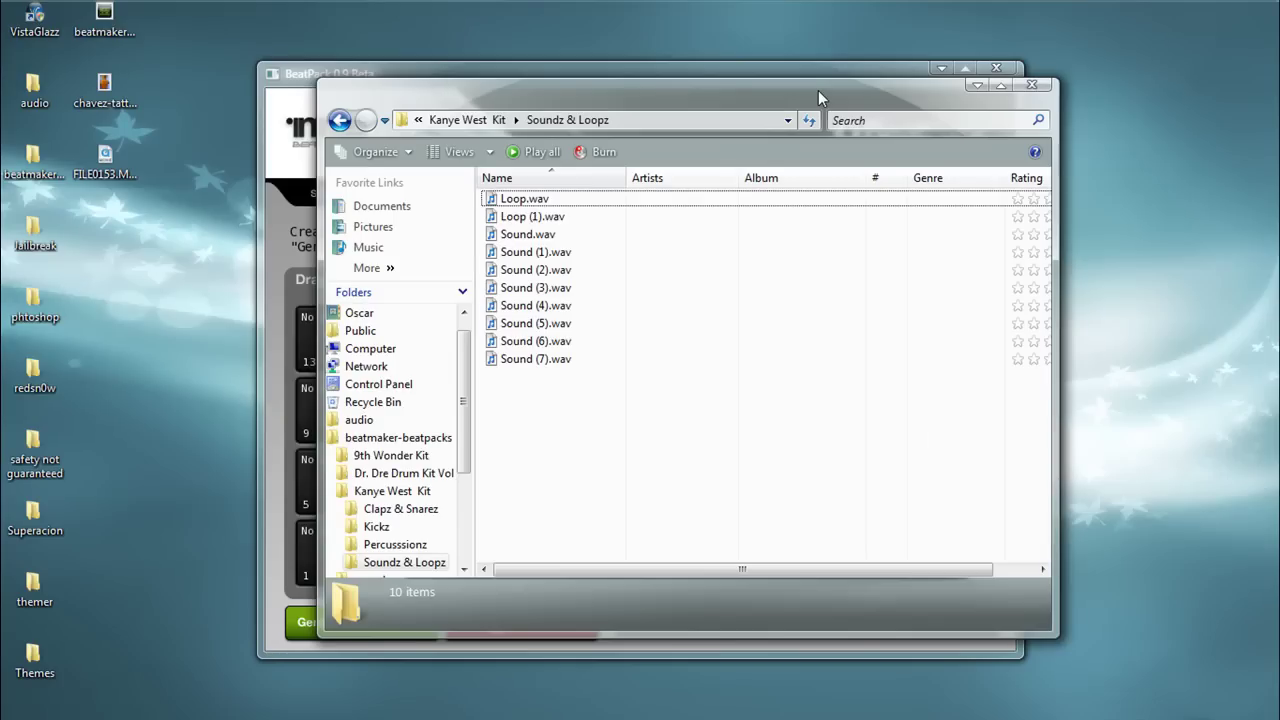
drag(818, 90, 943, 94)
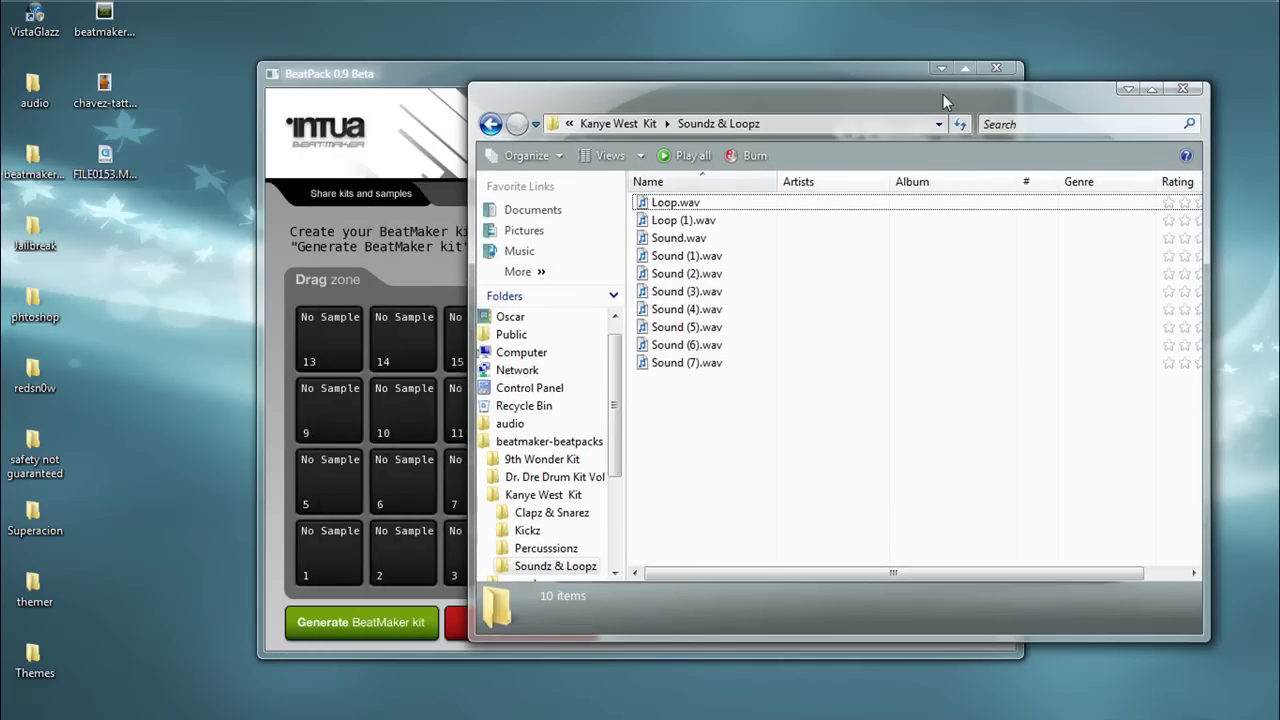
drag(842, 89, 997, 84)
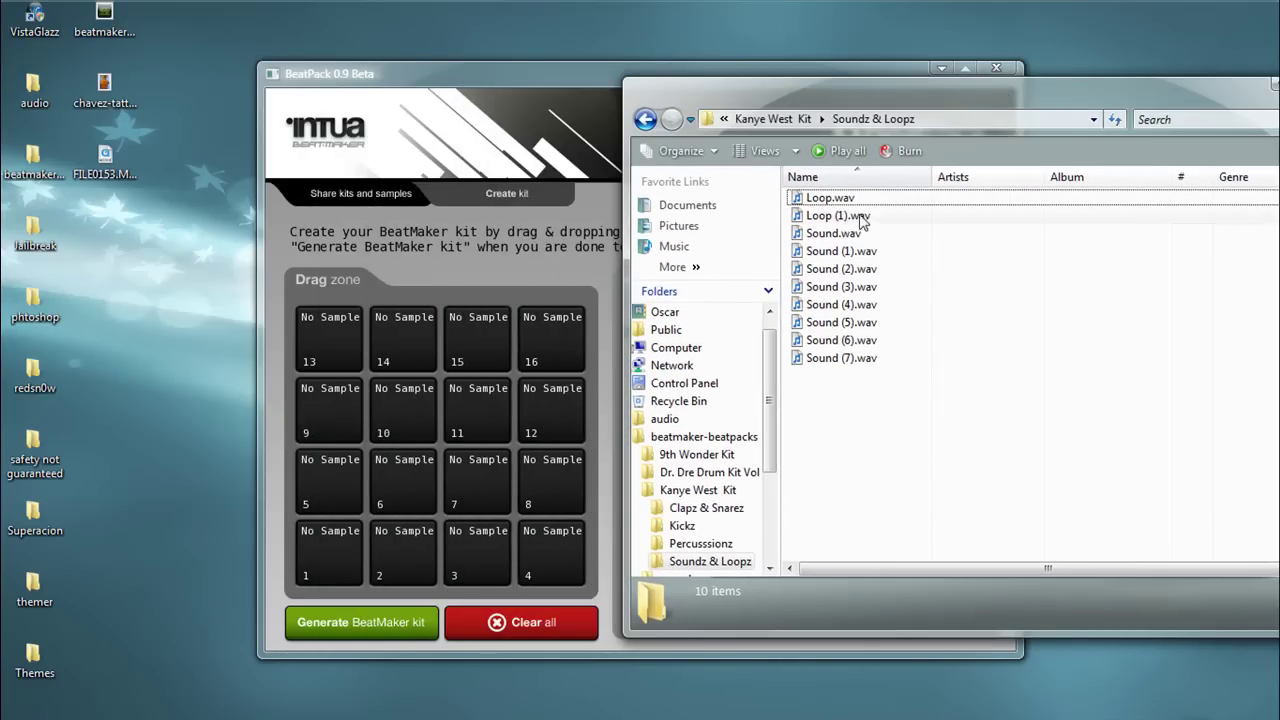
drag(835, 218, 345, 338)
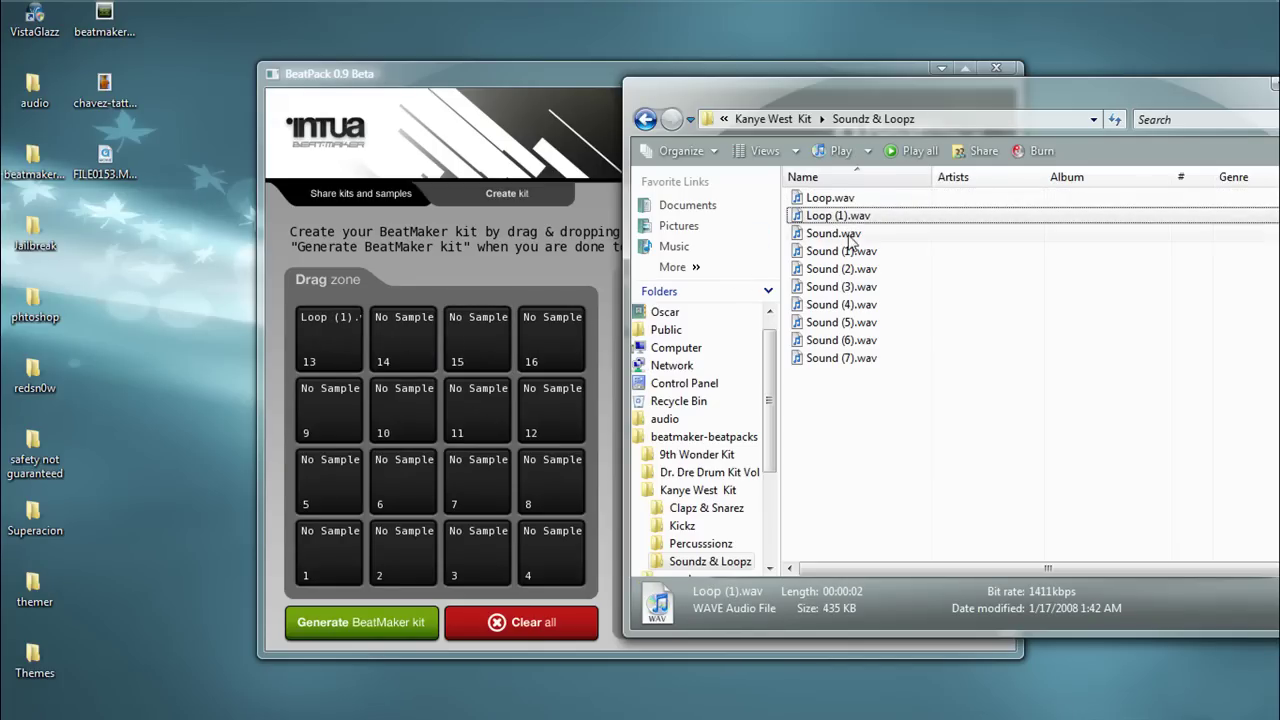
drag(840, 253, 434, 337)
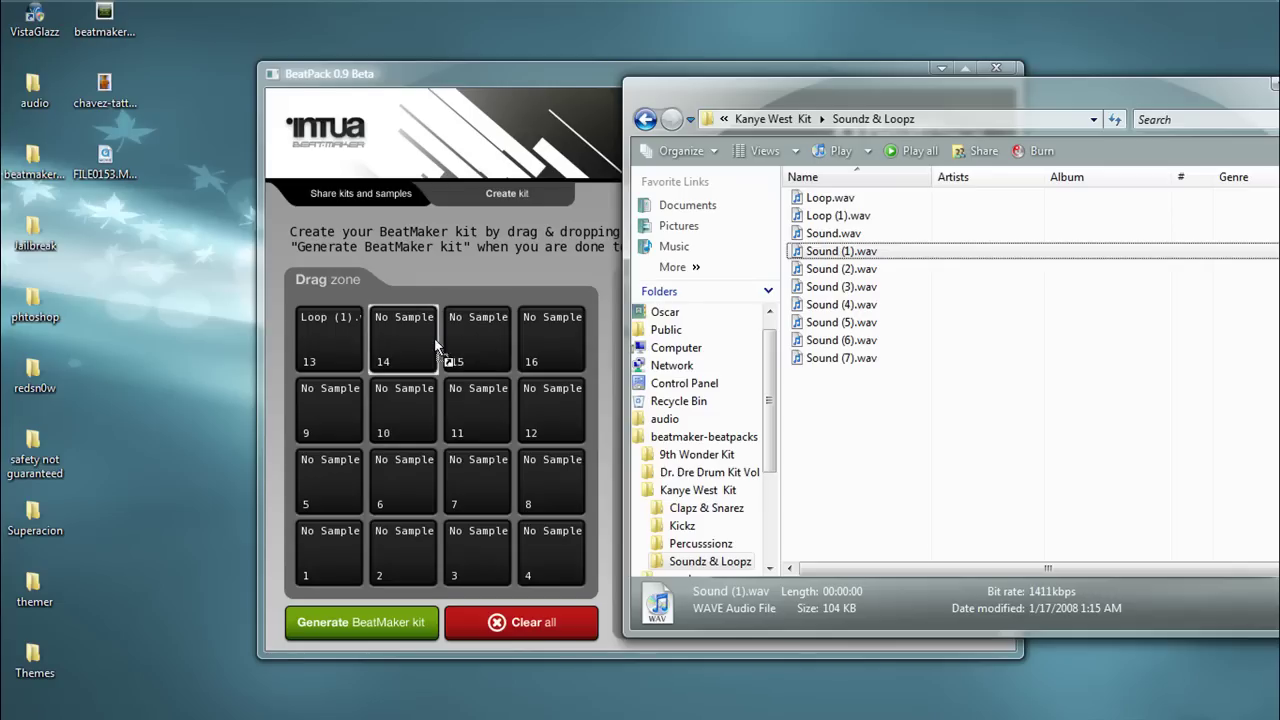
From the kit's Clapz & Snarez folder, assign C&S (10).wav to pad 15 and C&S (17).wav to pad 16
click(647, 121)
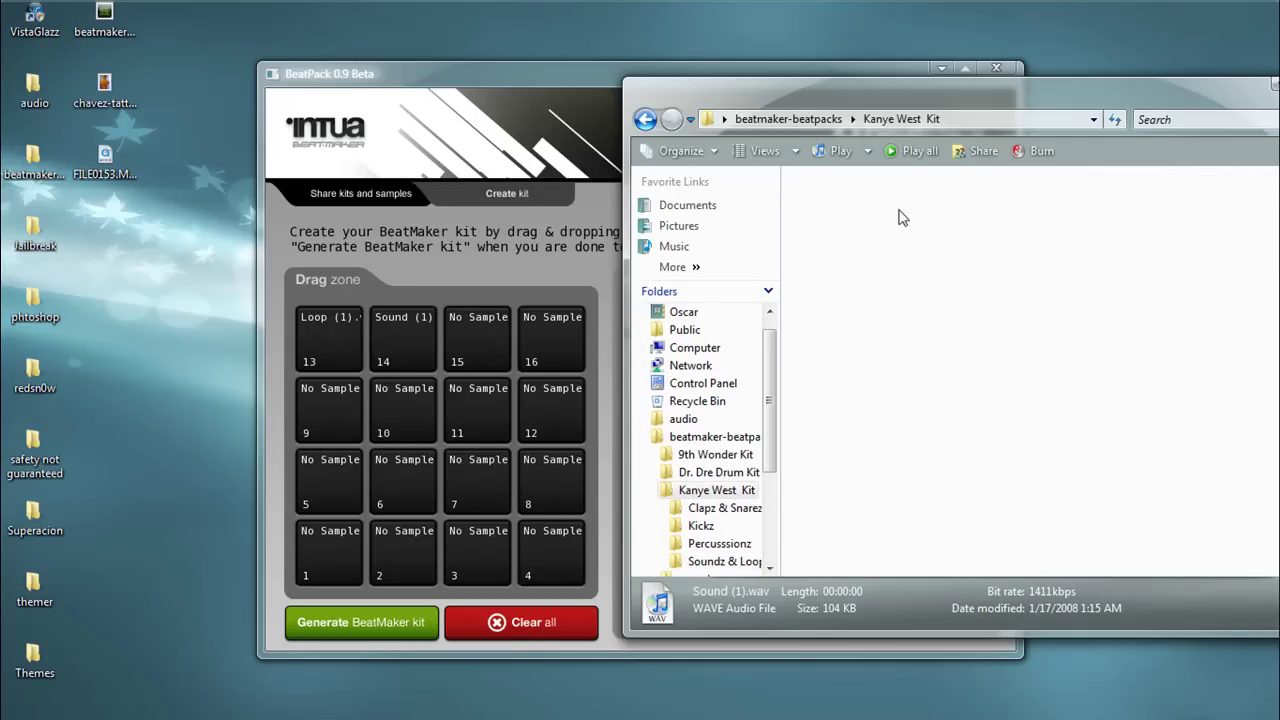
double_click(840, 245)
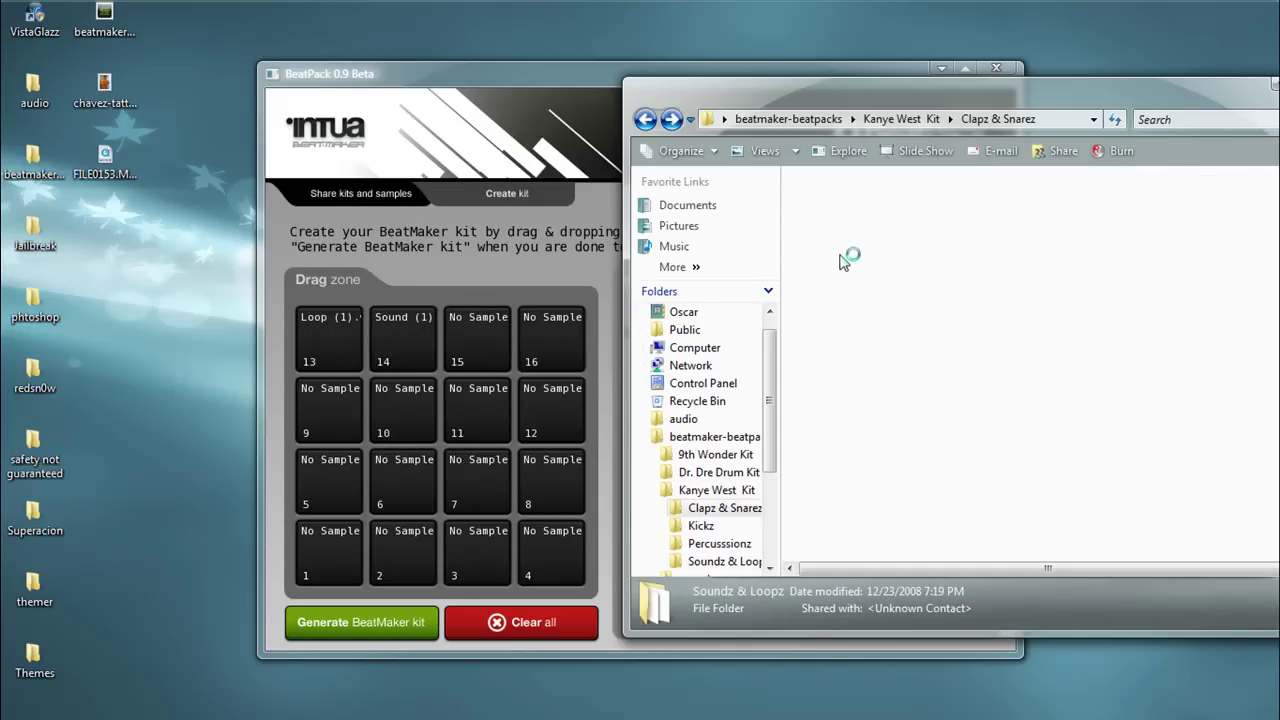
drag(835, 376, 508, 330)
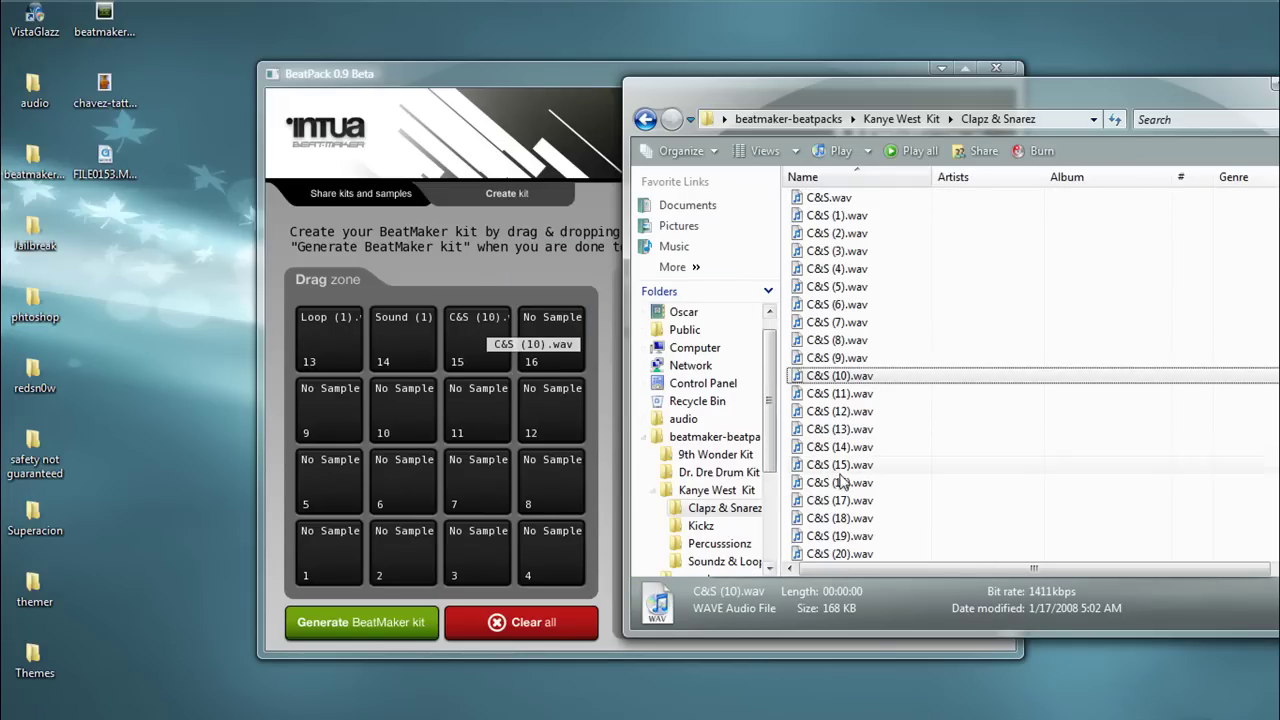
drag(840, 500, 556, 346)
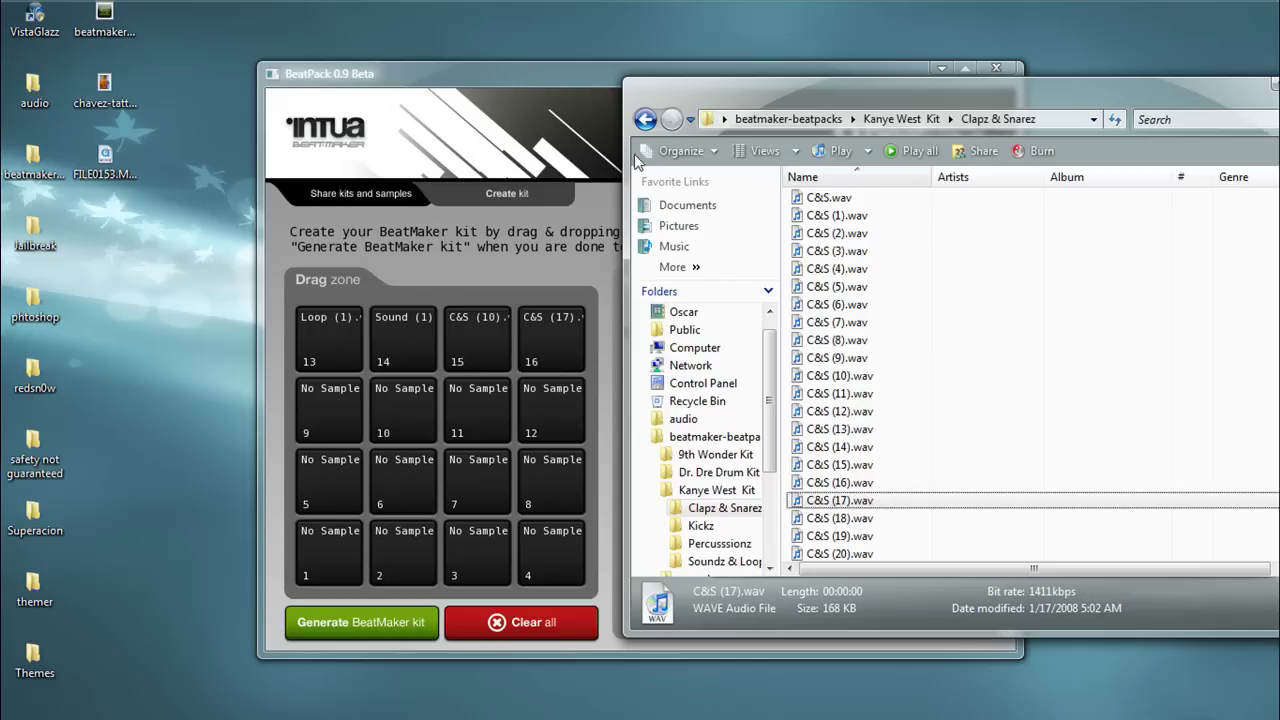
Assign Kick (16).wav from the Kickz folder to pad 12 and Kick (20).wav to pad 11, and close the folder window
click(646, 120)
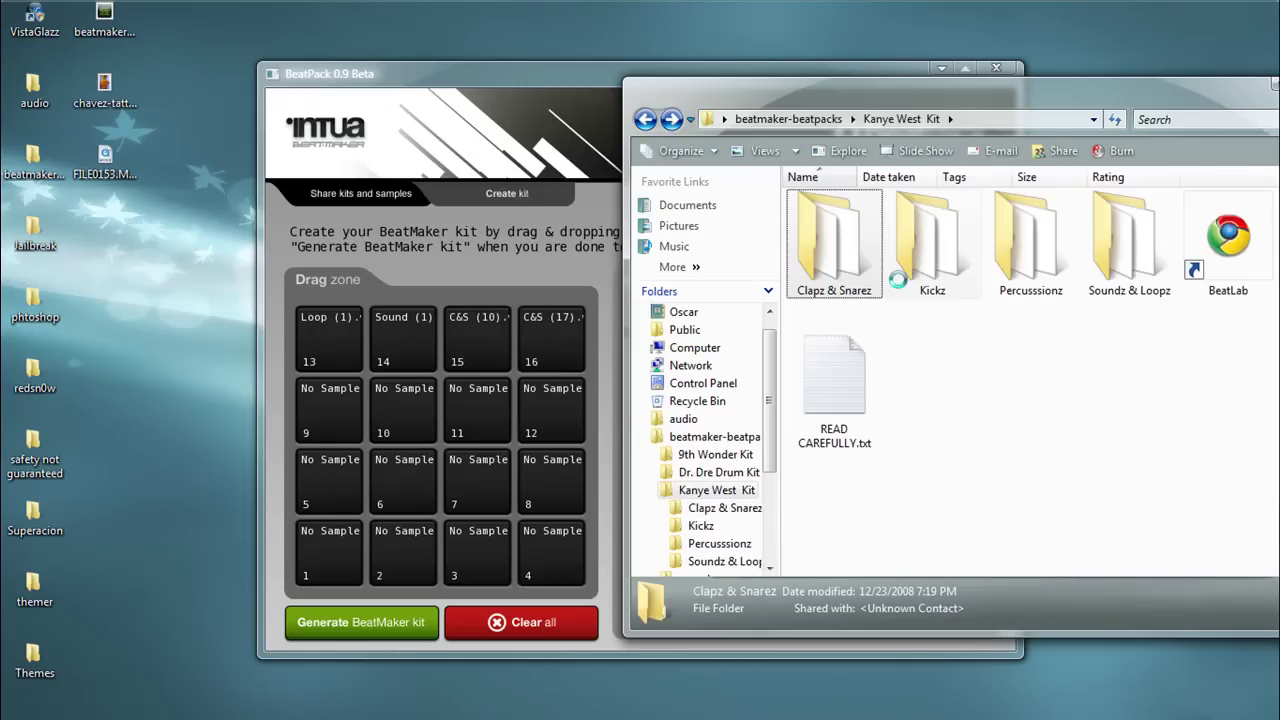
double_click(942, 257)
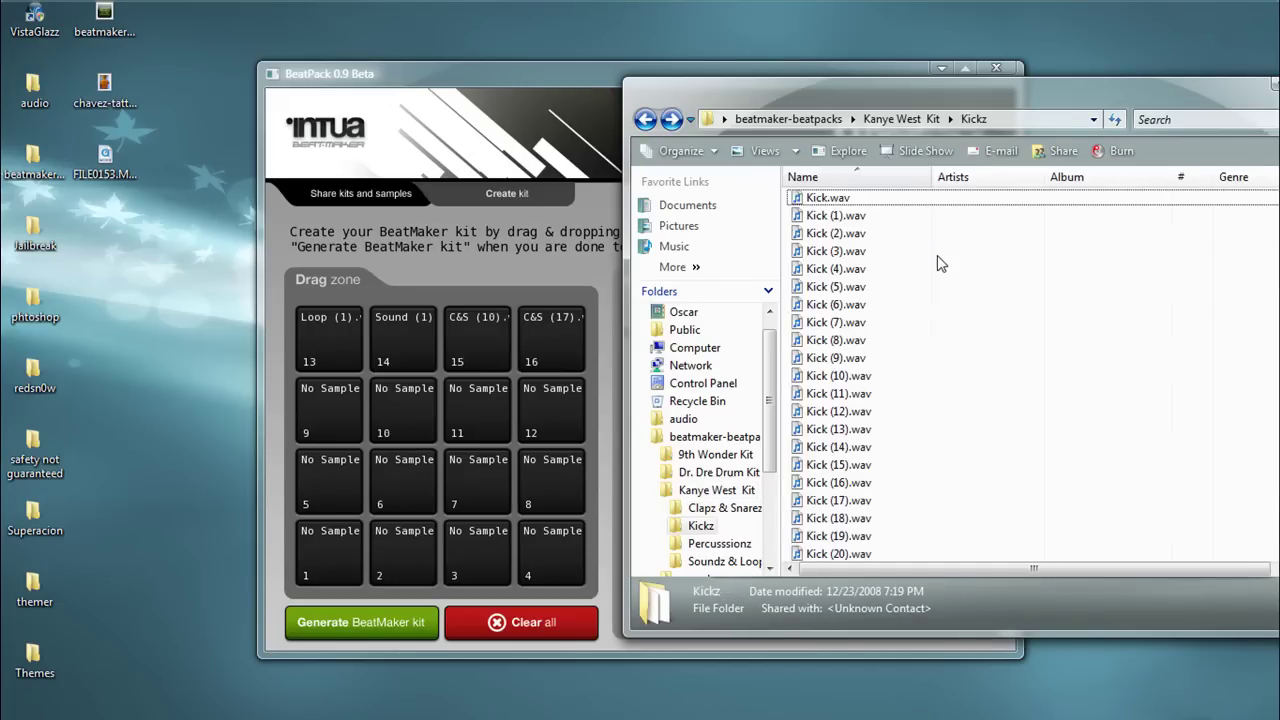
drag(845, 485, 534, 423)
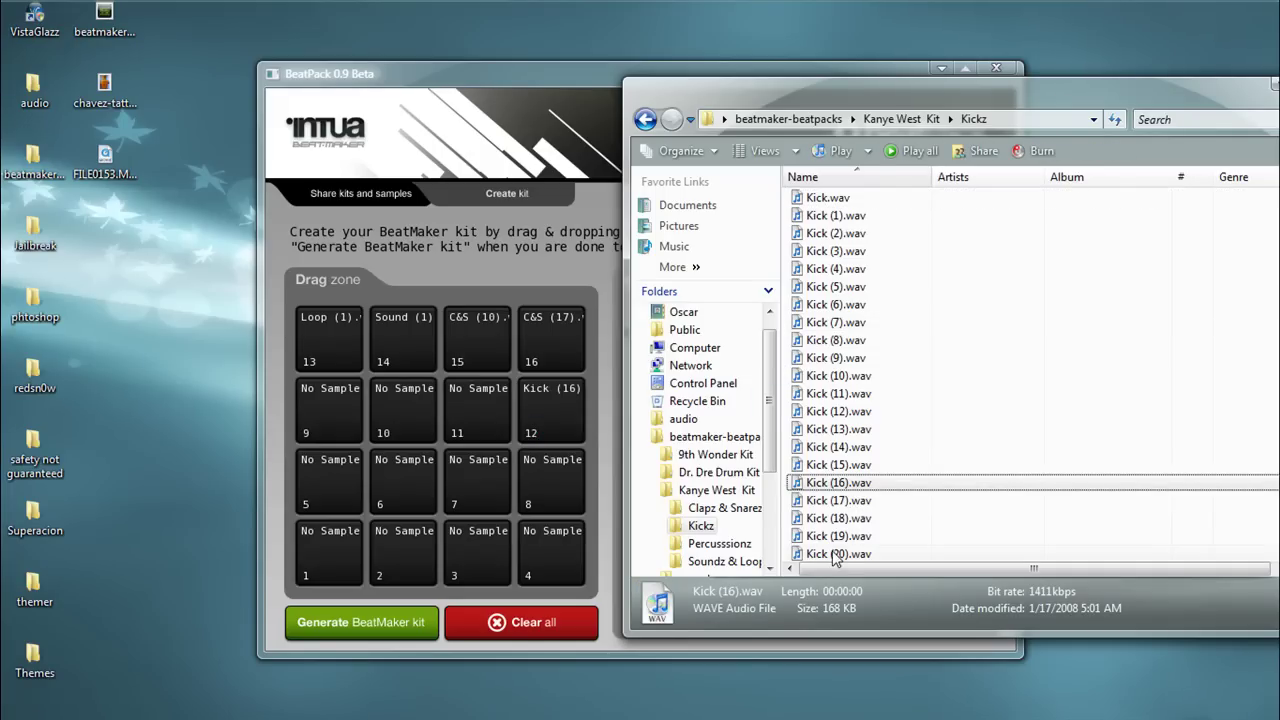
drag(835, 556, 494, 416)
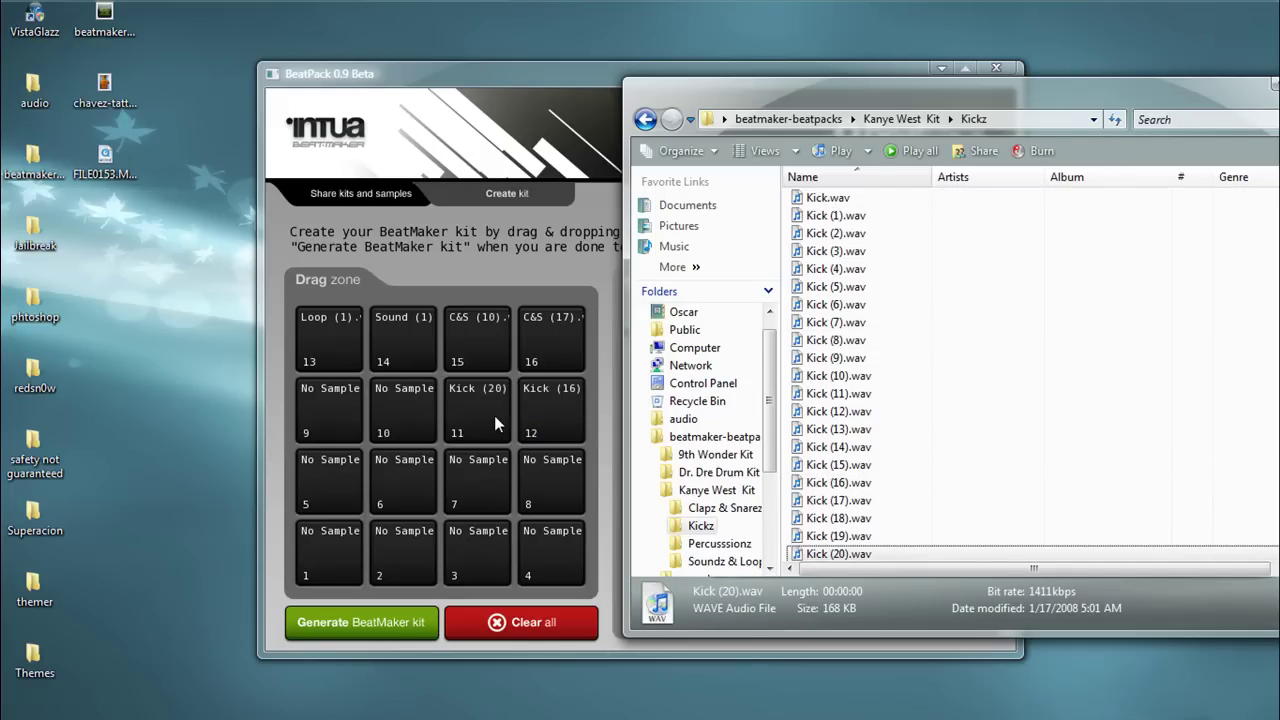
click(646, 124)
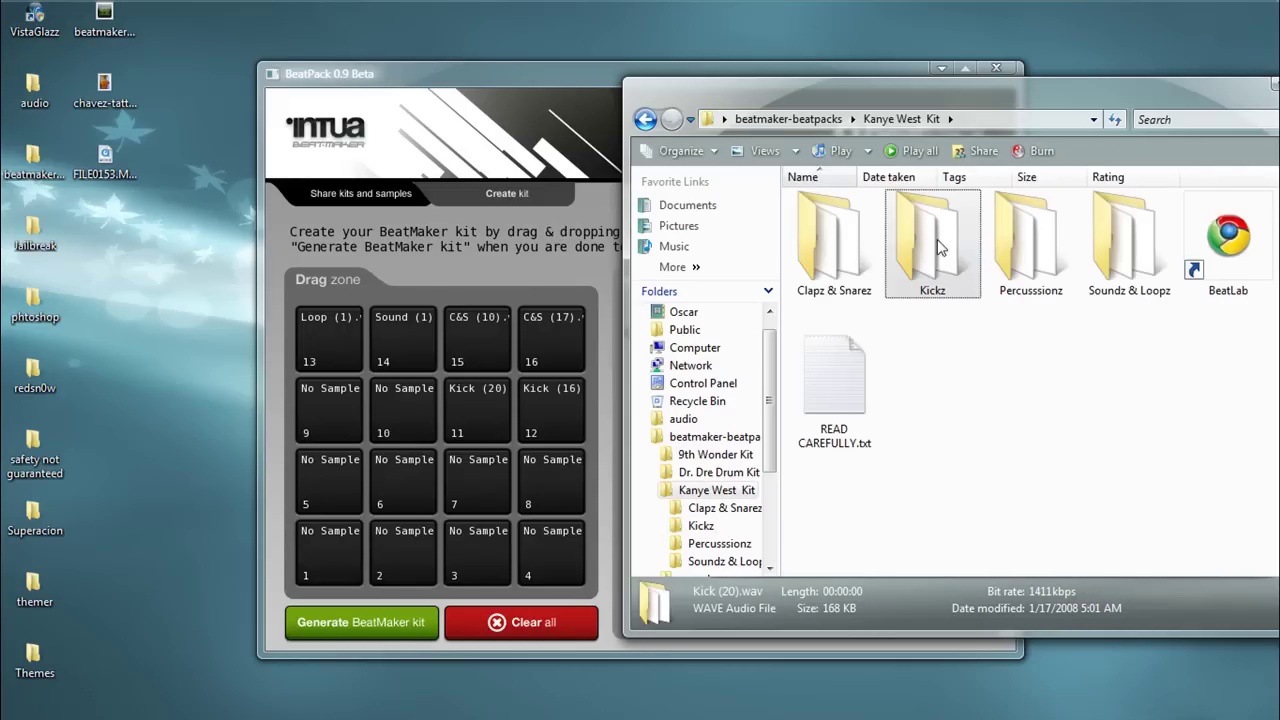
drag(1056, 82, 877, 63)
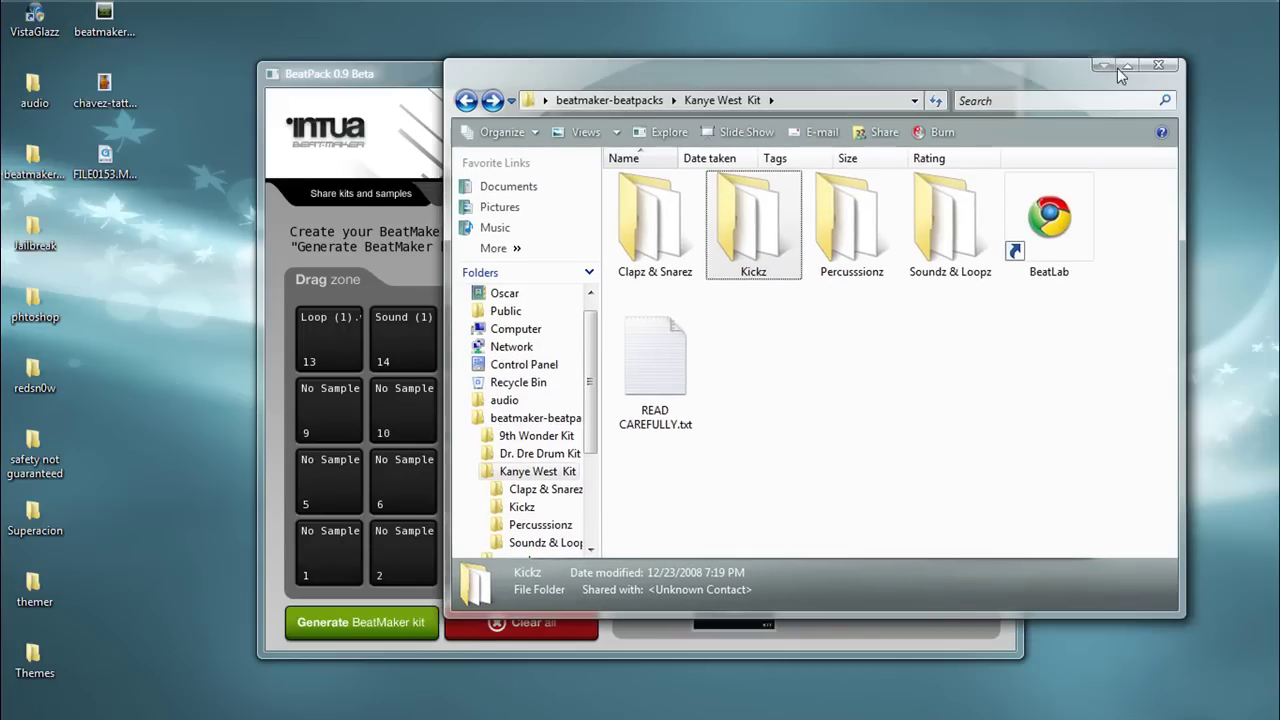
key(alt+F4)
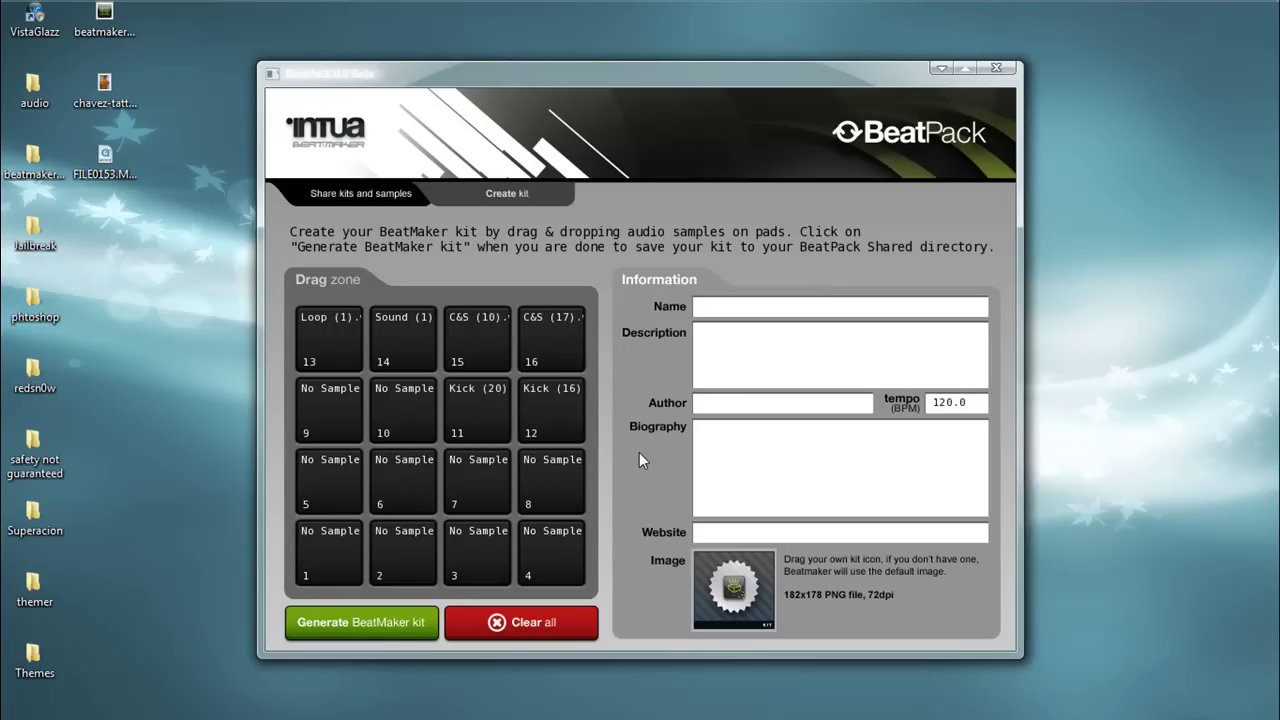
Name the kit Kanye and generate it into the shared directory
click(774, 306)
click(772, 357)
text(Kanye)
click(341, 635)
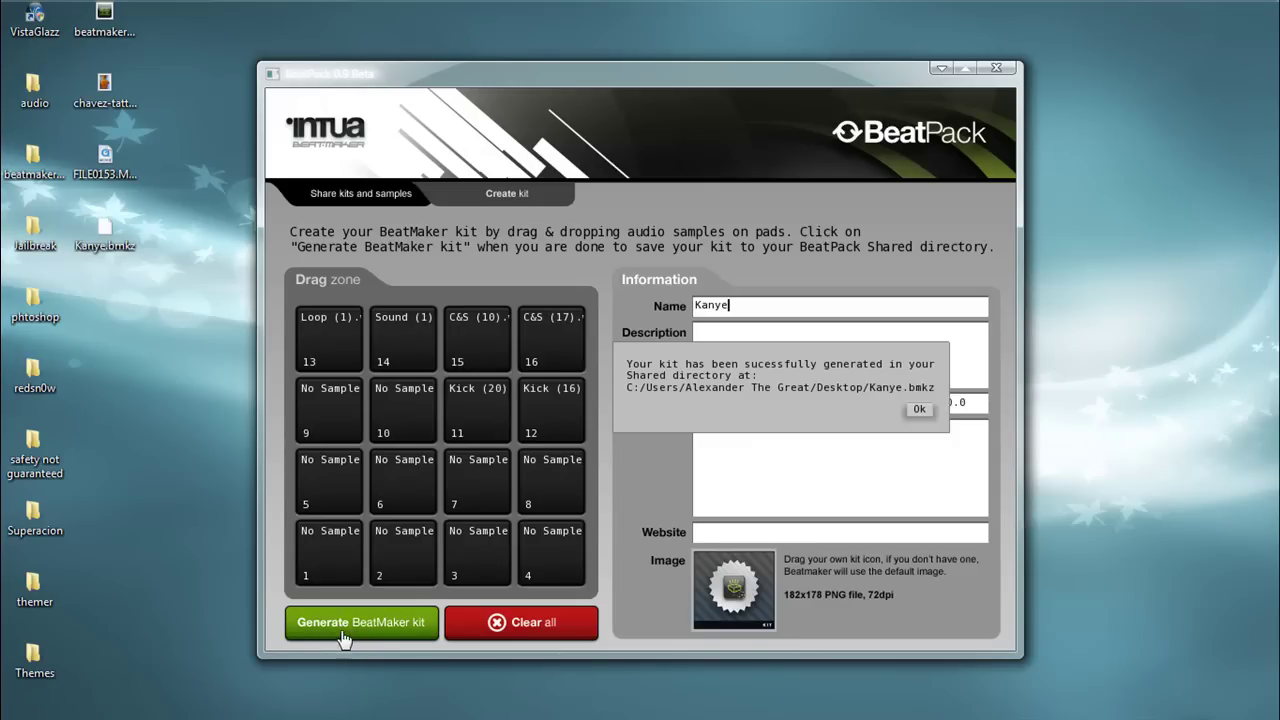
click(919, 410)
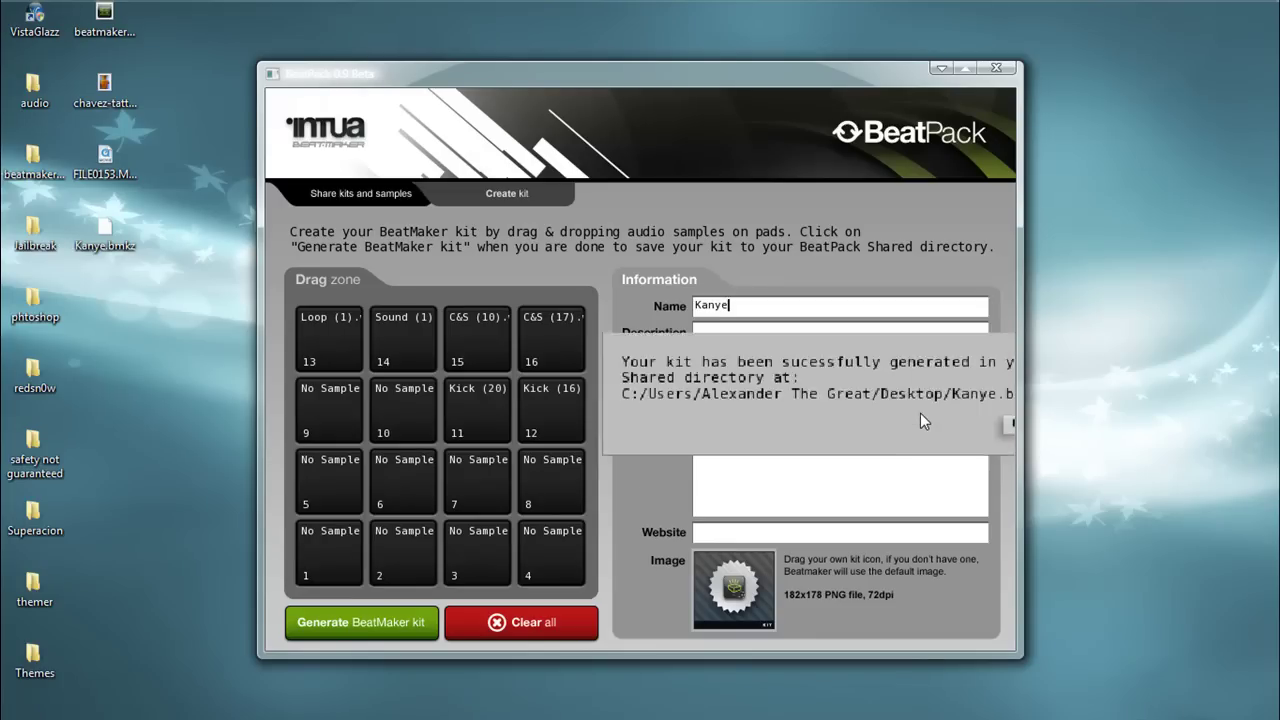
Clear all pads and kit information, and close BeatPack, ending the program if it does not respond
click(541, 623)
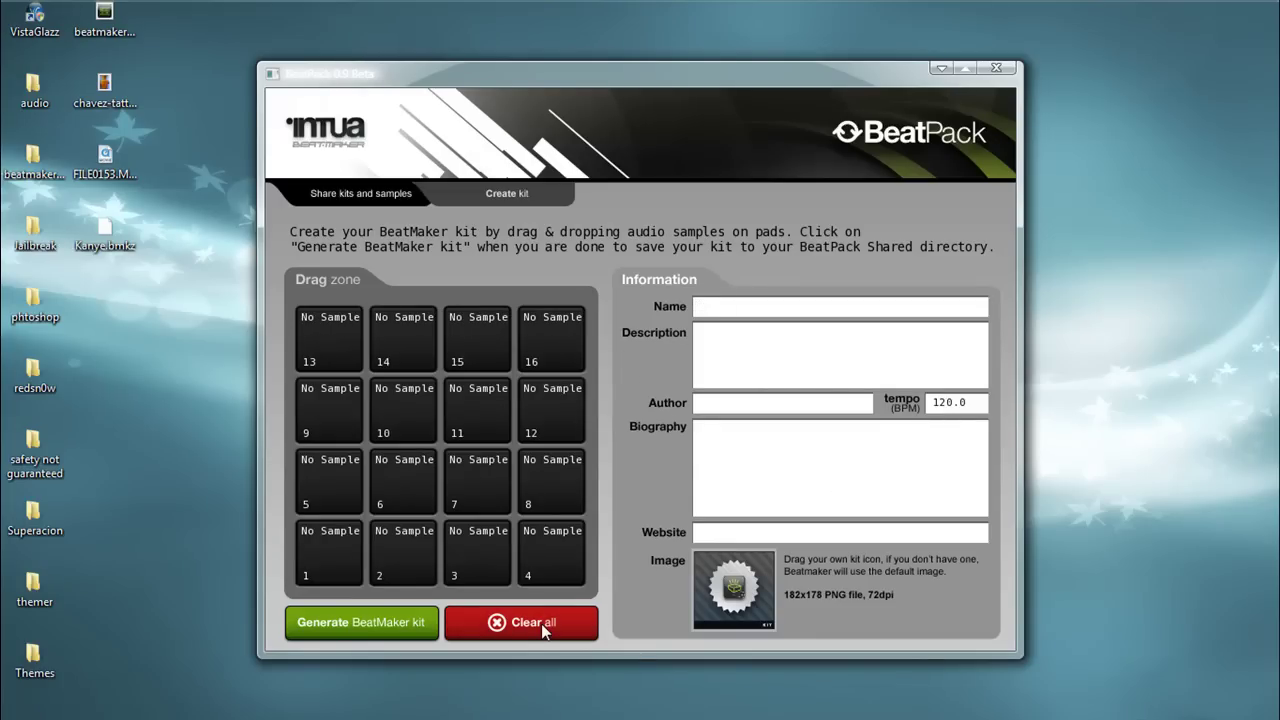
click(996, 69)
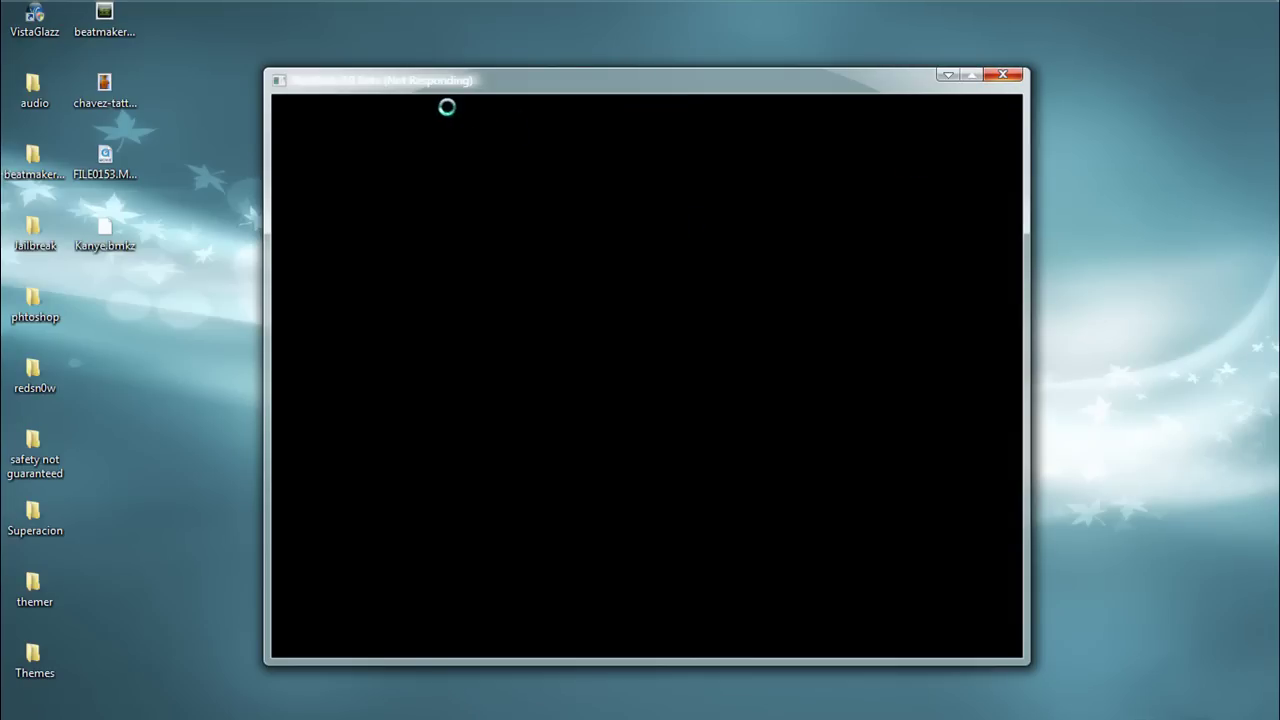
click(1012, 76)
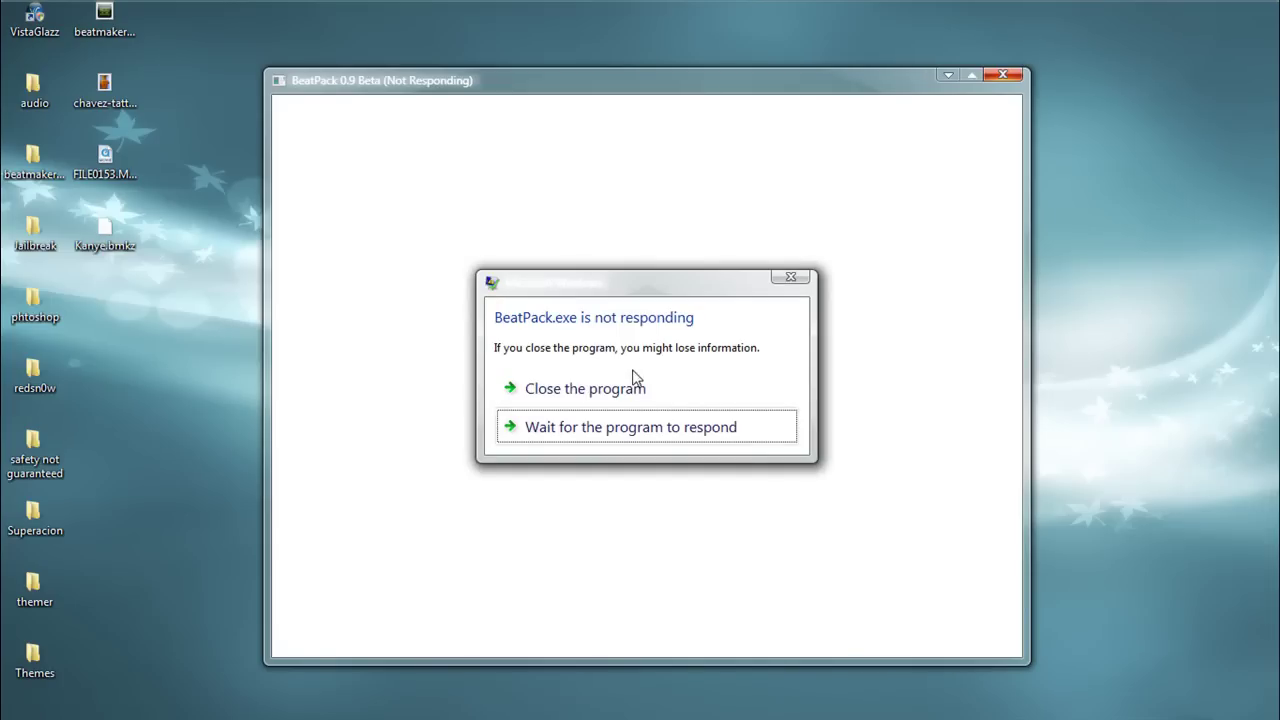
click(618, 396)
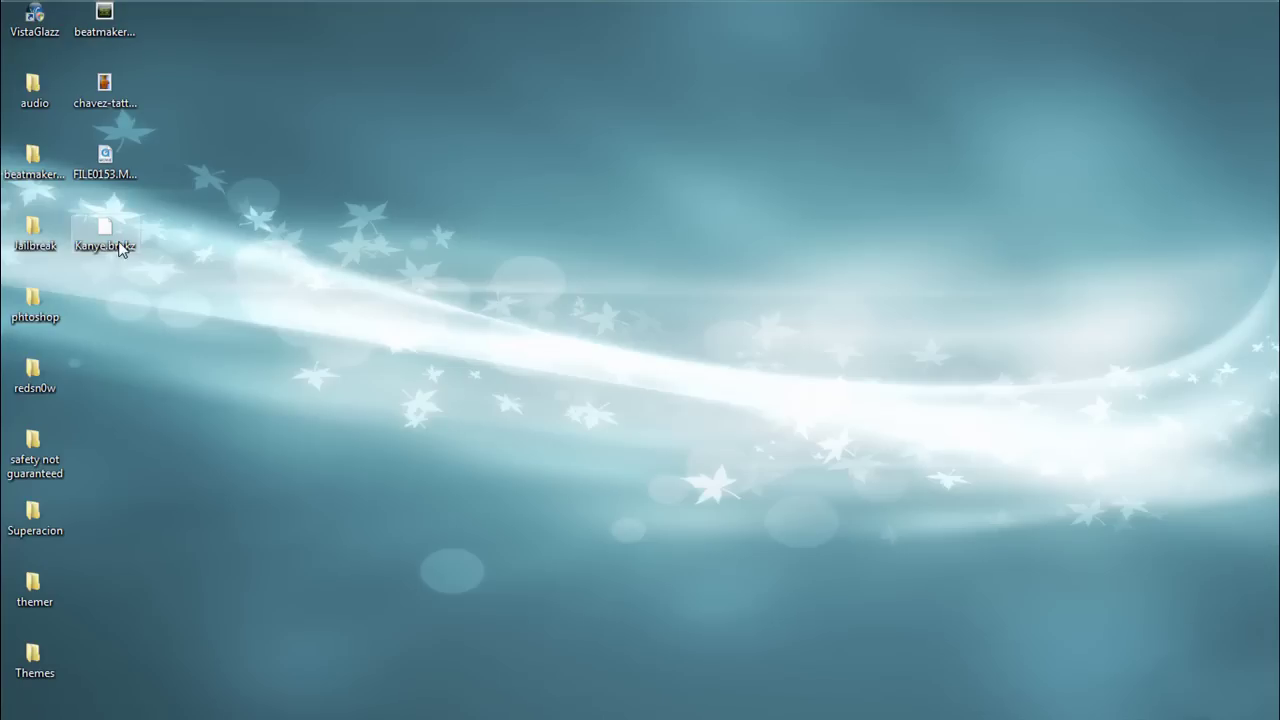
Select the generated Kanye.bmkz file on the desktop
drag(145, 290, 97, 232)
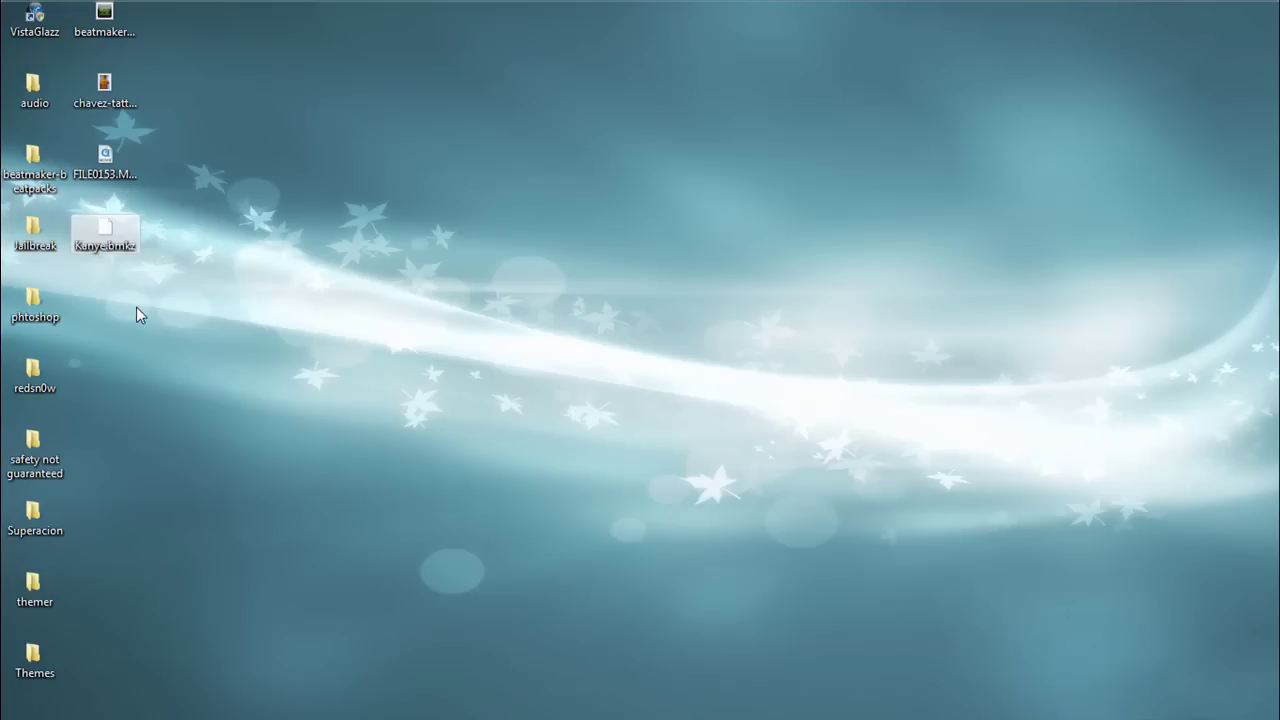